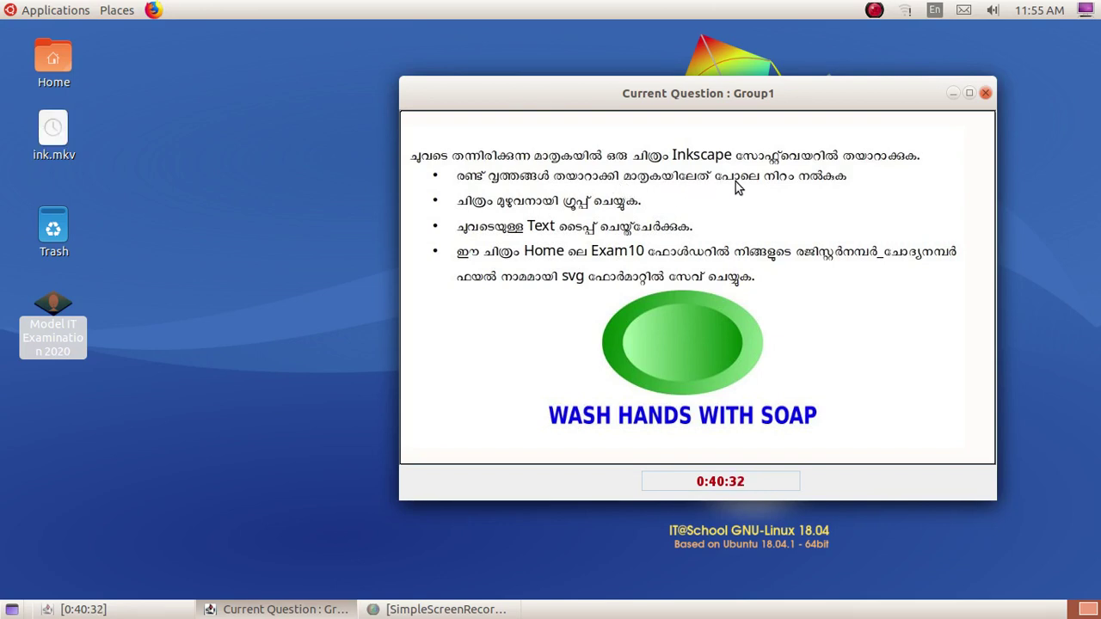
- Launch Inkscape Vector Graphics Editor from the Applications > Graphics menu
left_click(38, 12)
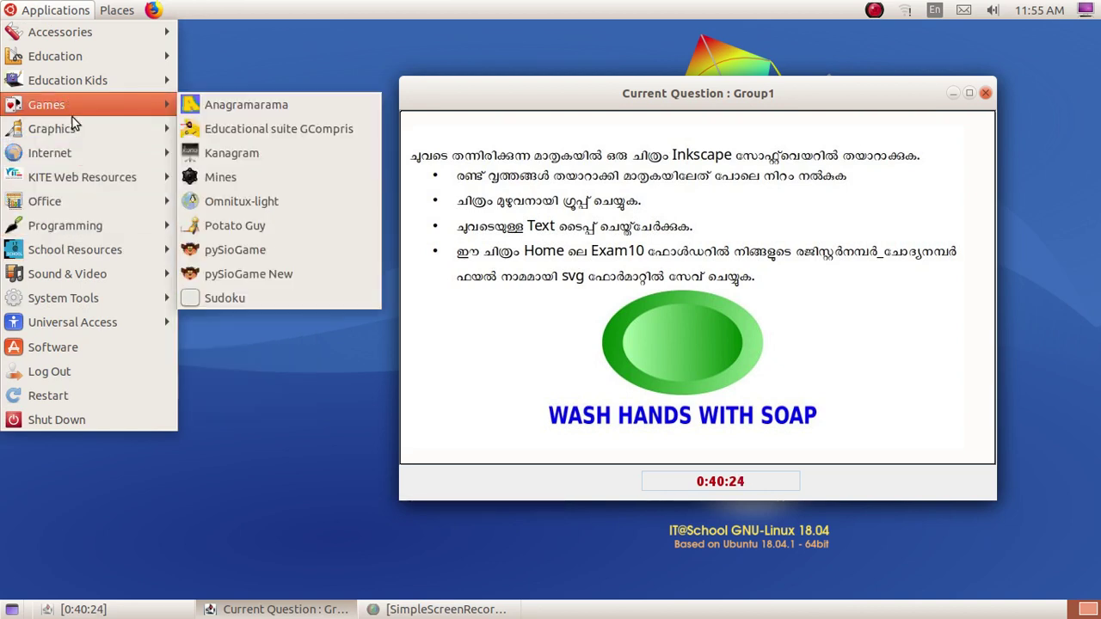
mouse_move(51, 129)
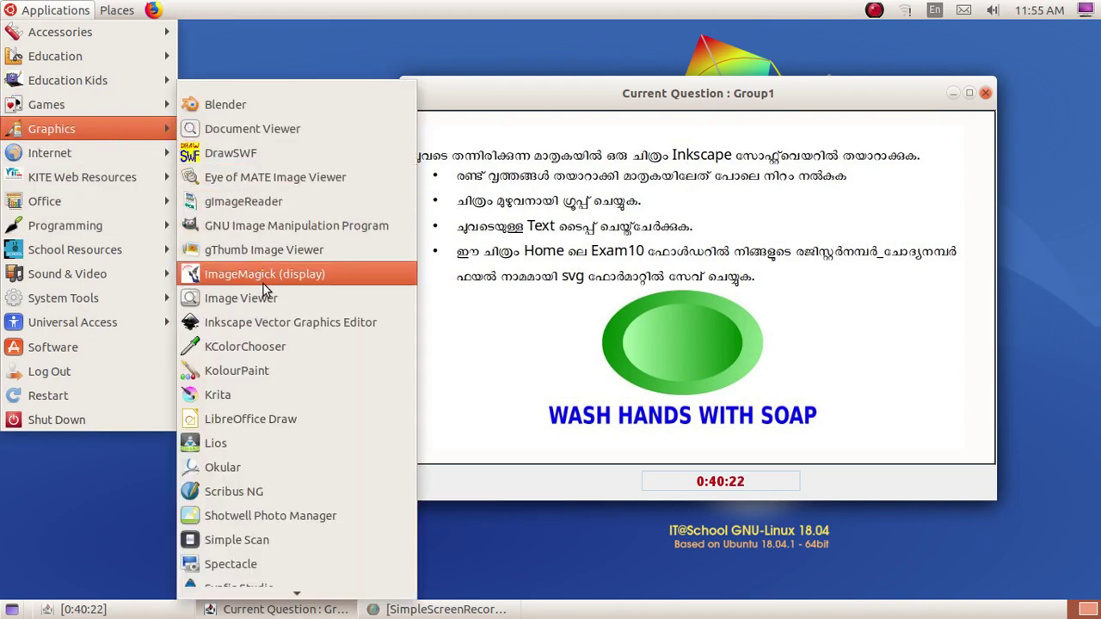
left_click(278, 326)
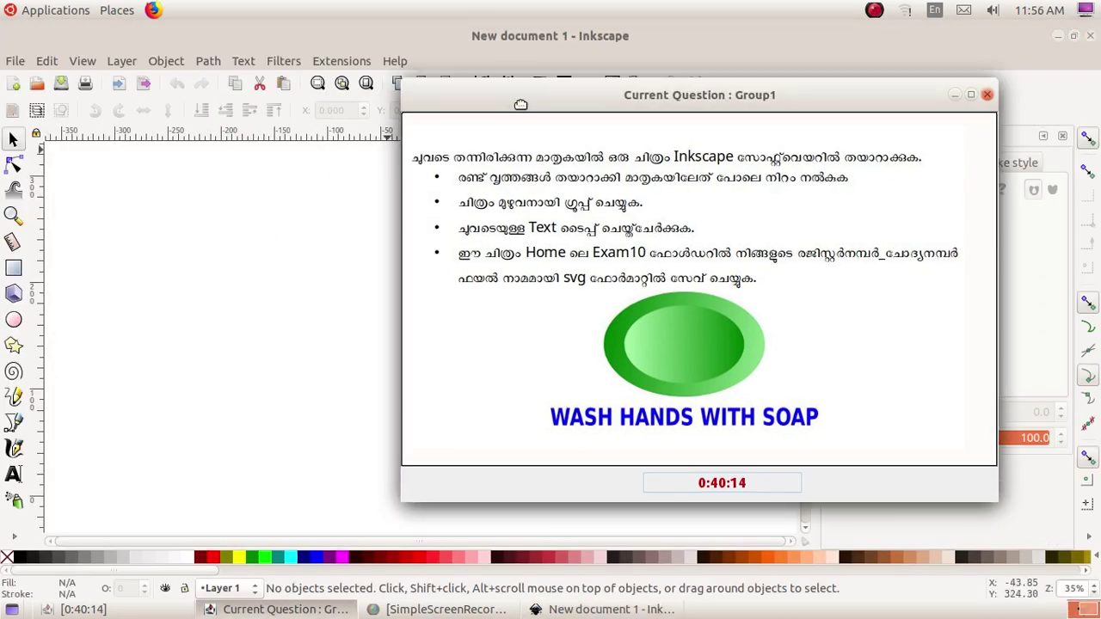
- Turn off Show page border in Document Properties for the blank document
left_click_drag(513, 94, 220, 450)
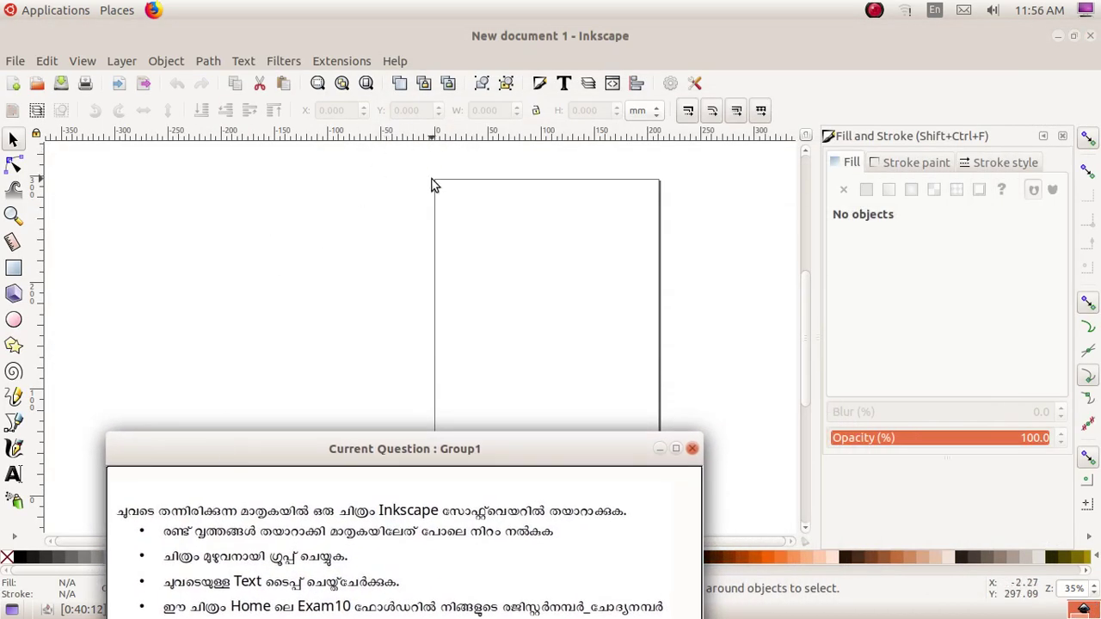
left_click(15, 62)
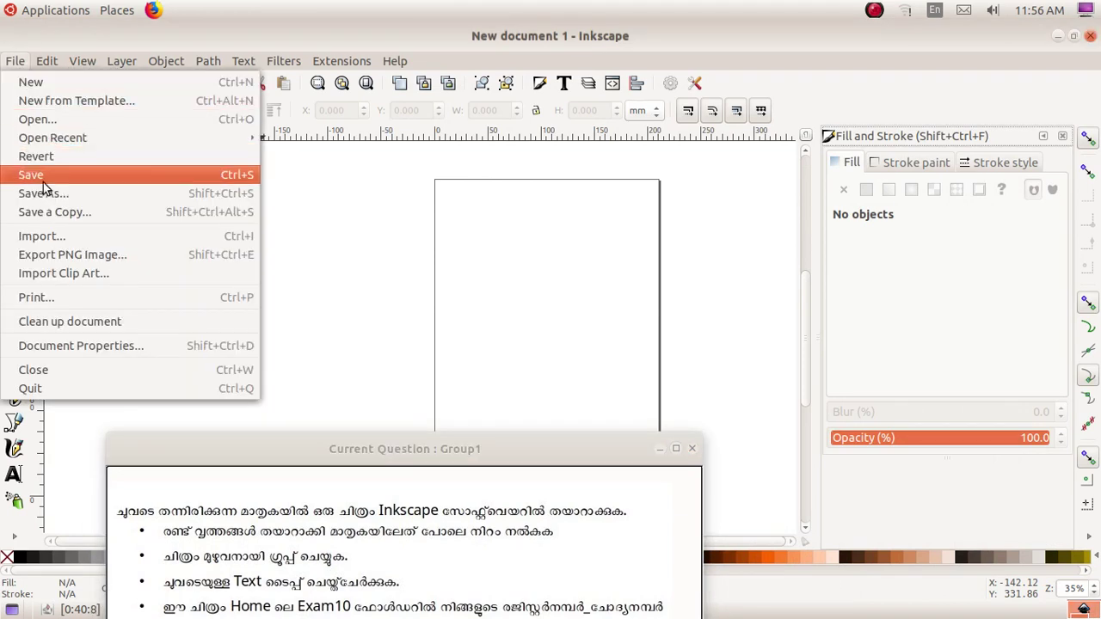
left_click(105, 346)
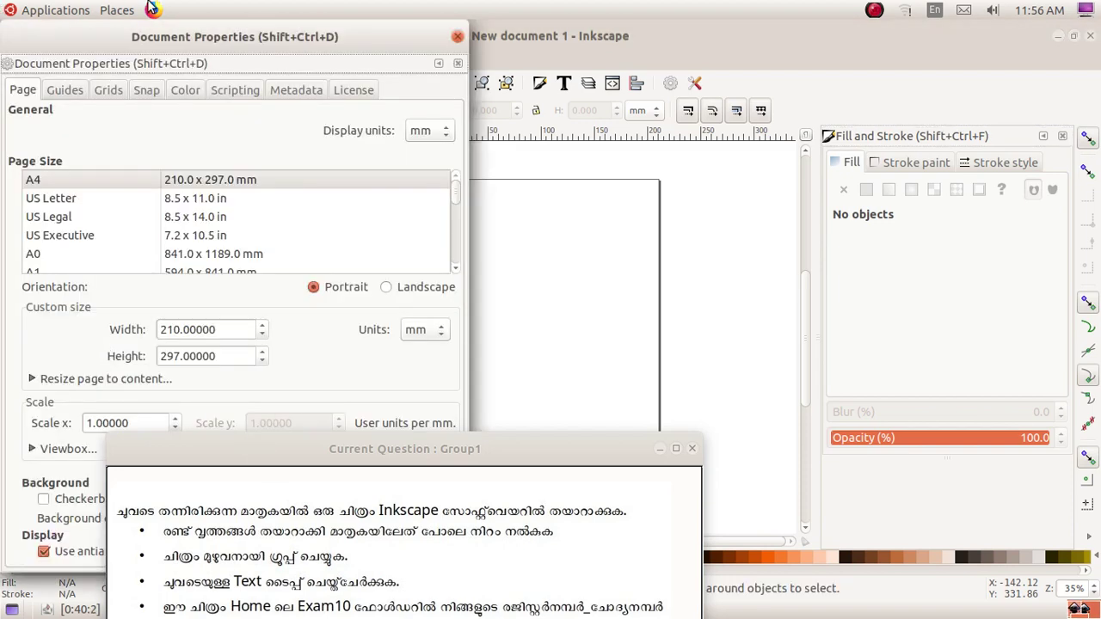
left_click_drag(266, 456, 797, 329)
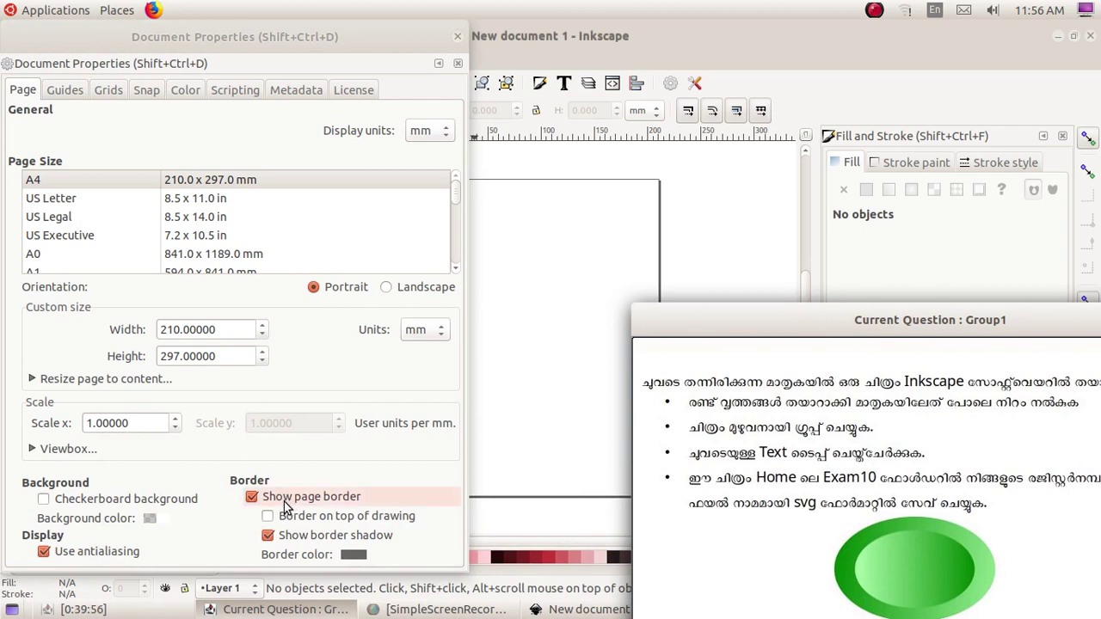
left_click(252, 498)
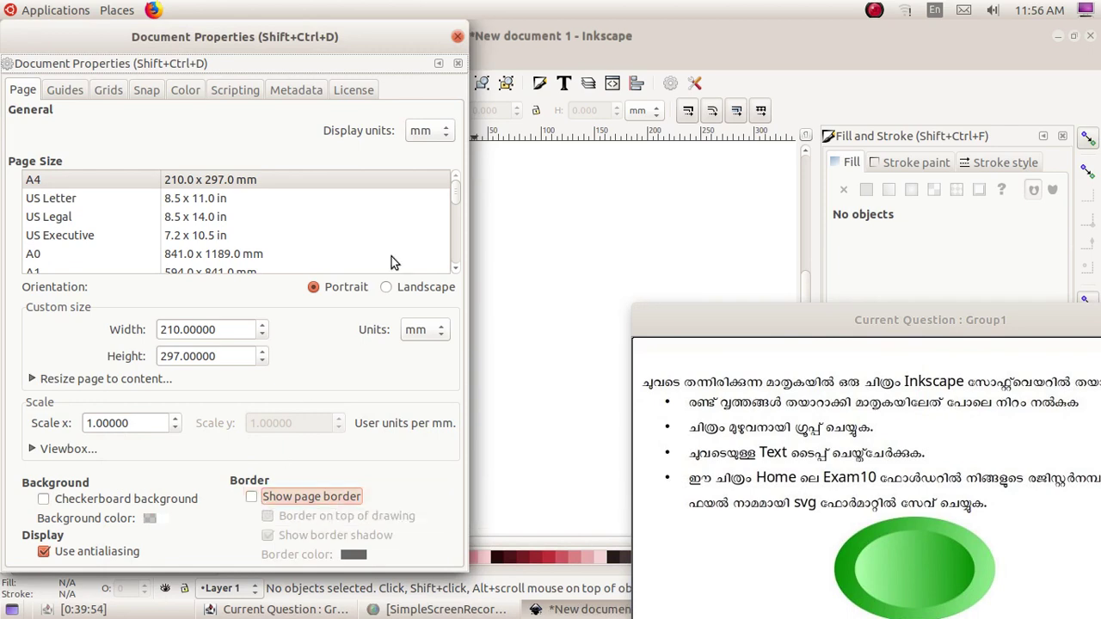
left_click(457, 39)
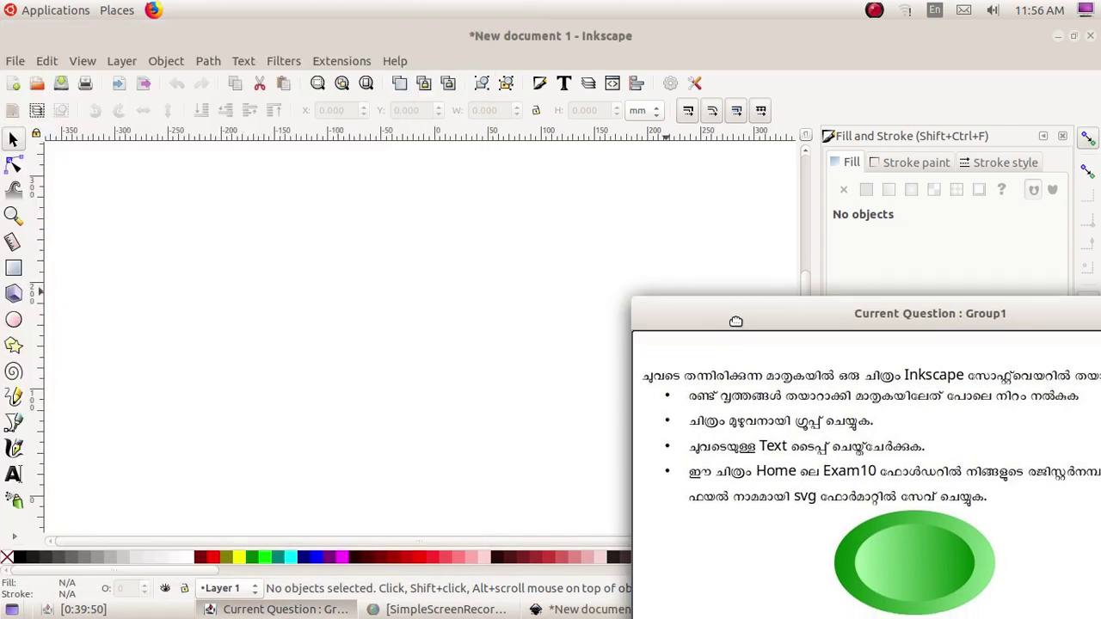
- Draw a light green ellipse, radii about 83.5 by 54.8 mm, on the left of the canvas
left_click_drag(738, 336, 741, 249)
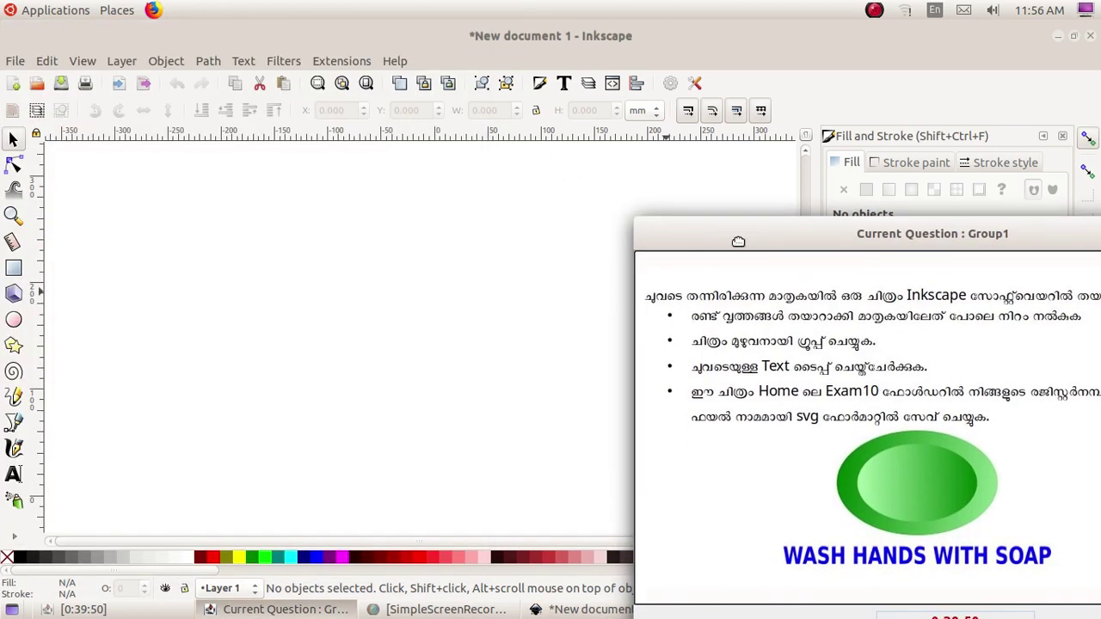
left_click(15, 324)
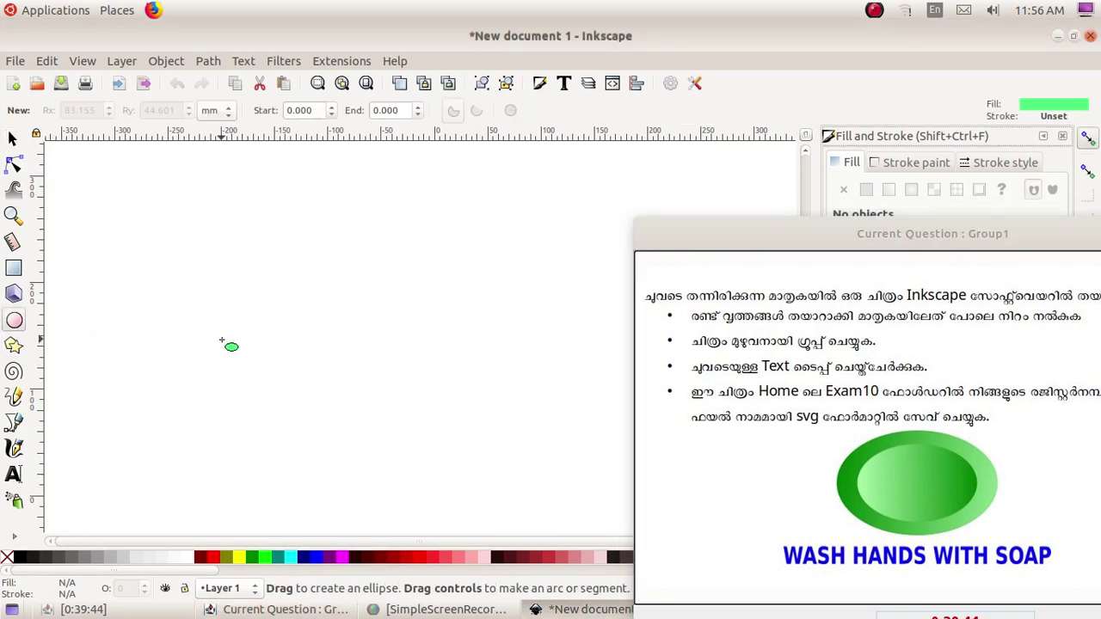
left_click_drag(225, 326, 436, 444)
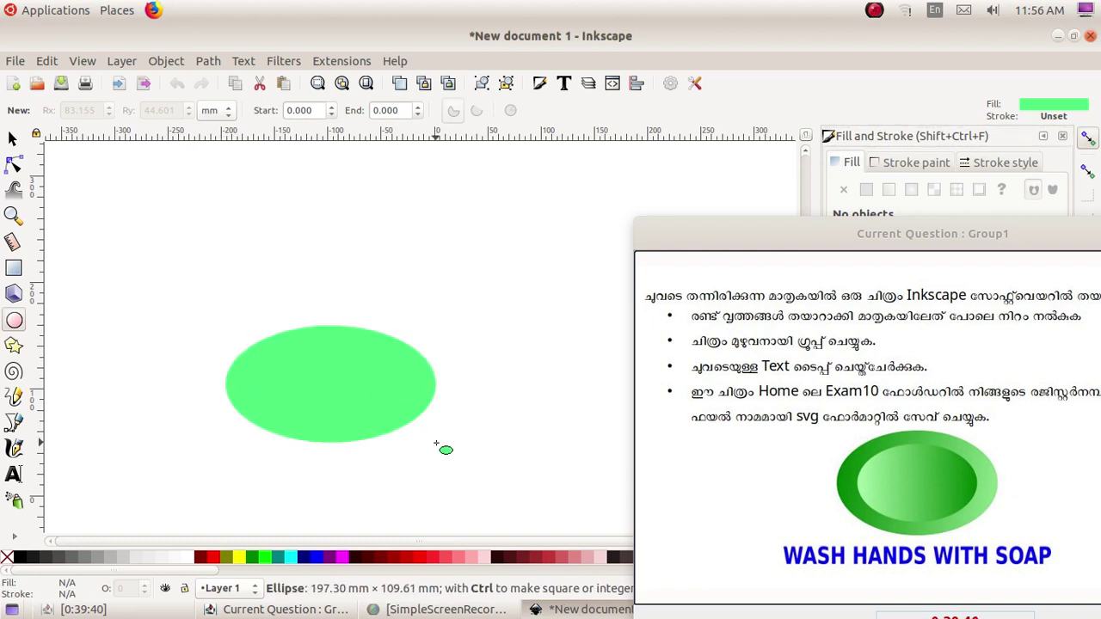
left_click_drag(436, 444, 403, 444)
mouse_move(785, 235)
left_mouse_down()
mouse_move(744, 294)
mouse_move(663, 333)
mouse_move(671, 421)
mouse_move(699, 324)
left_mouse_up()
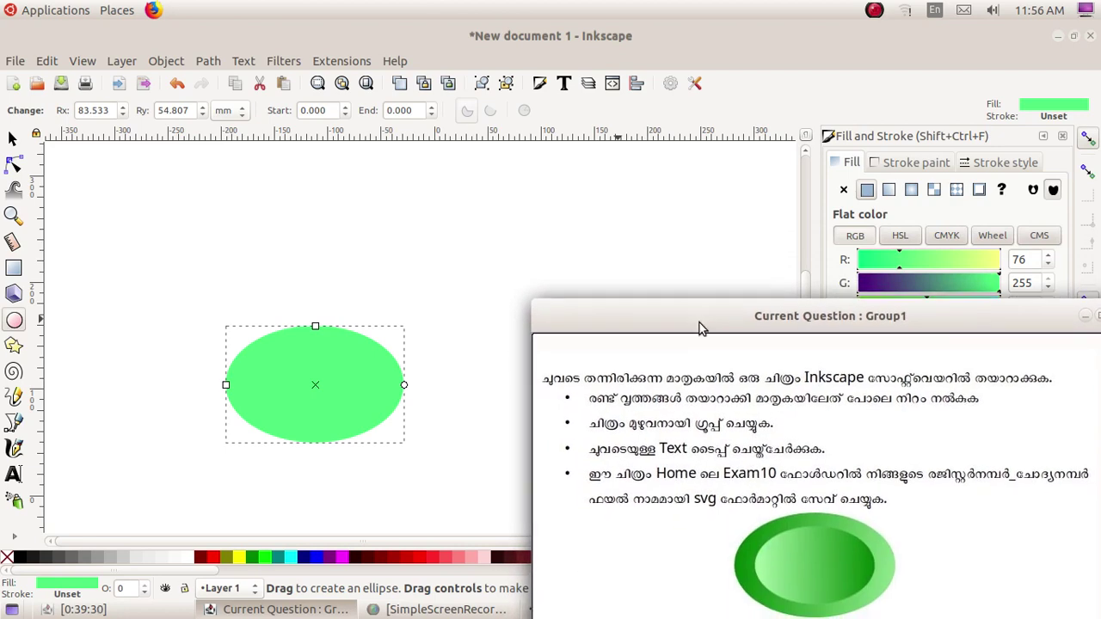
left_click_drag(699, 323, 701, 442)
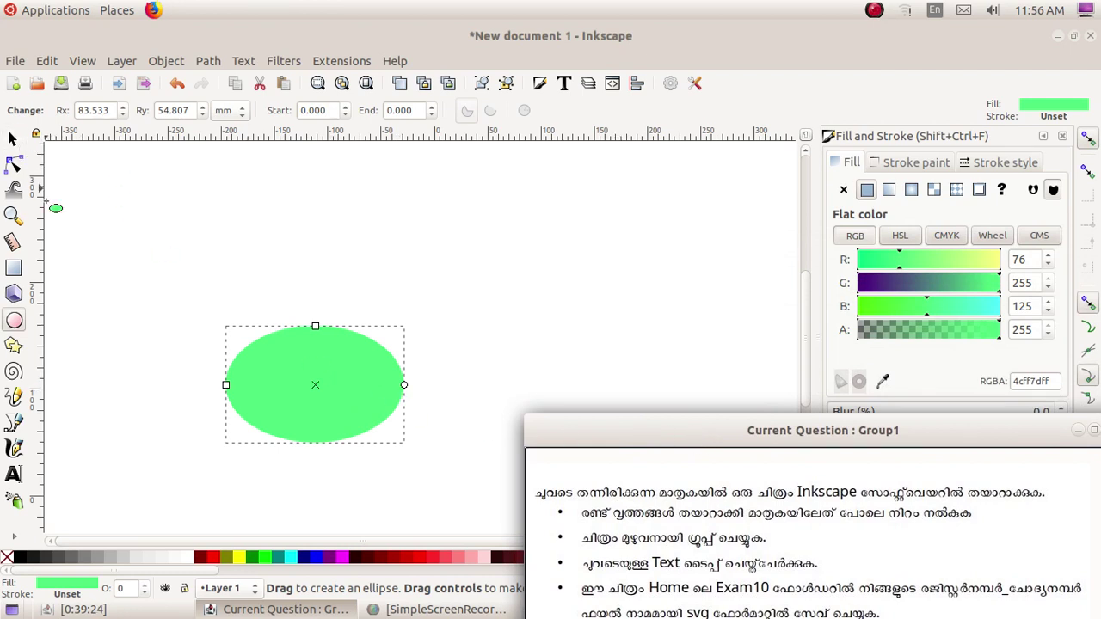
- Apply a horizontal linear gradient to the ellipse with the Gradient tool
left_click(15, 541)
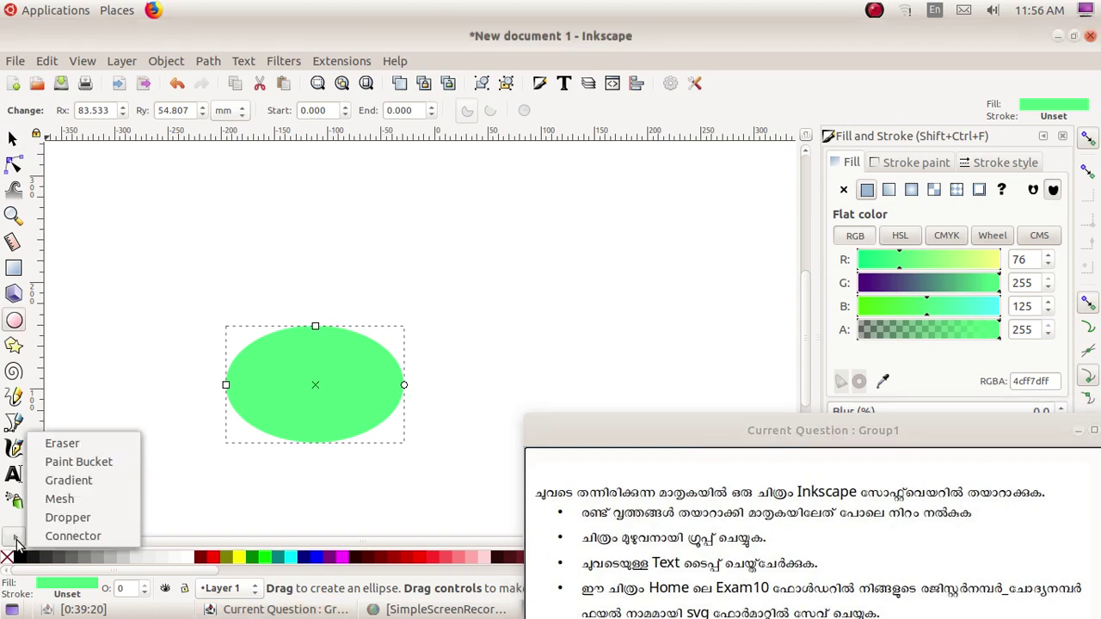
left_click(95, 478)
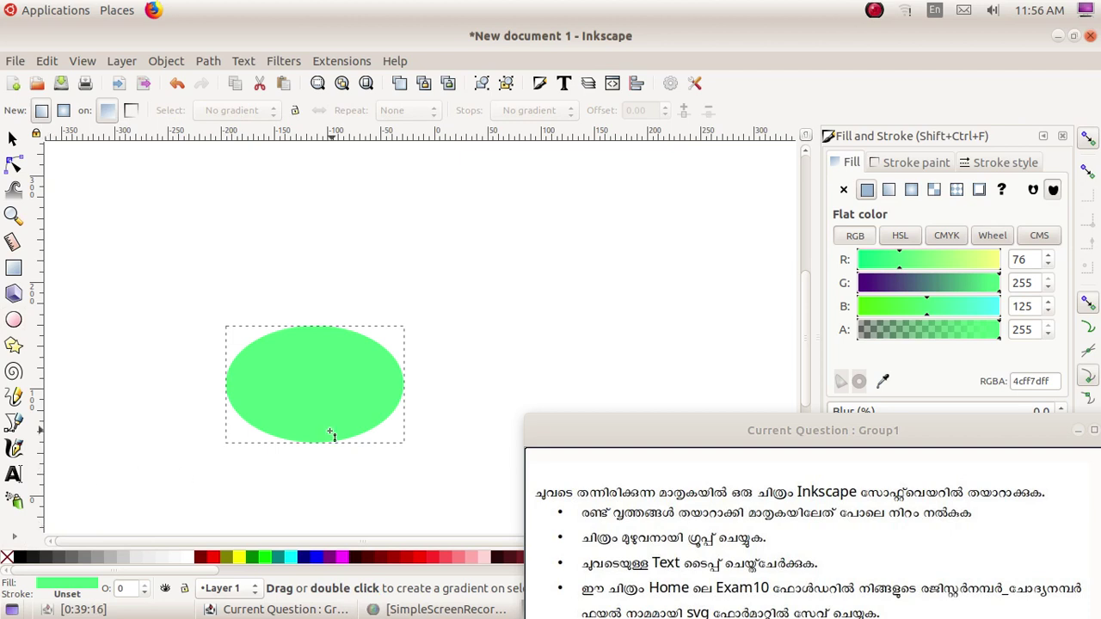
double_click(312, 391)
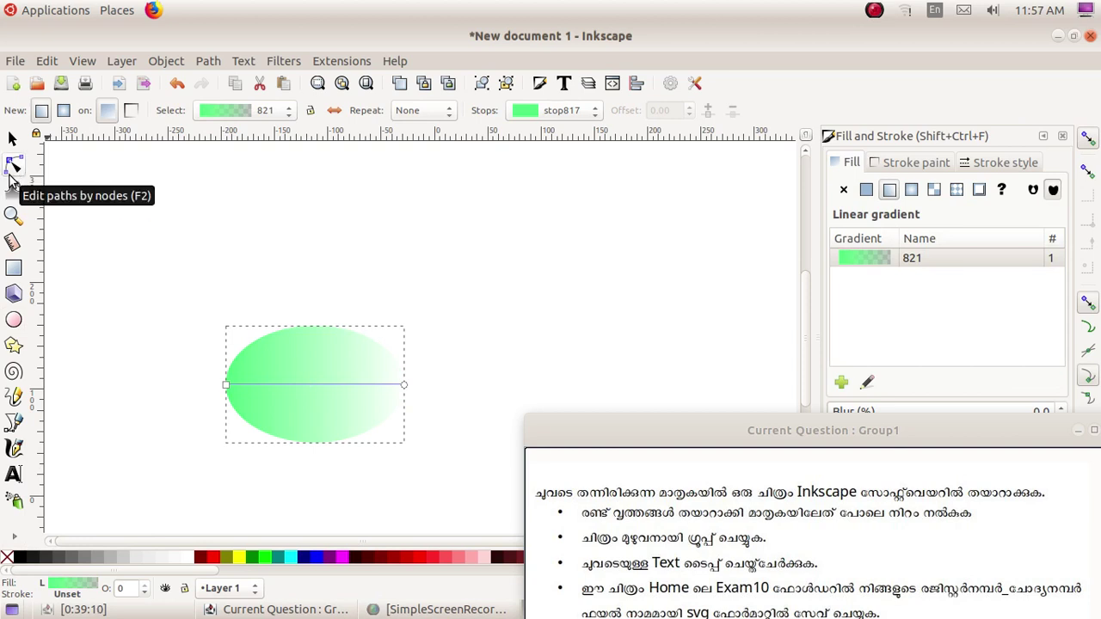
left_click_drag(405, 386, 397, 386)
left_click(398, 385)
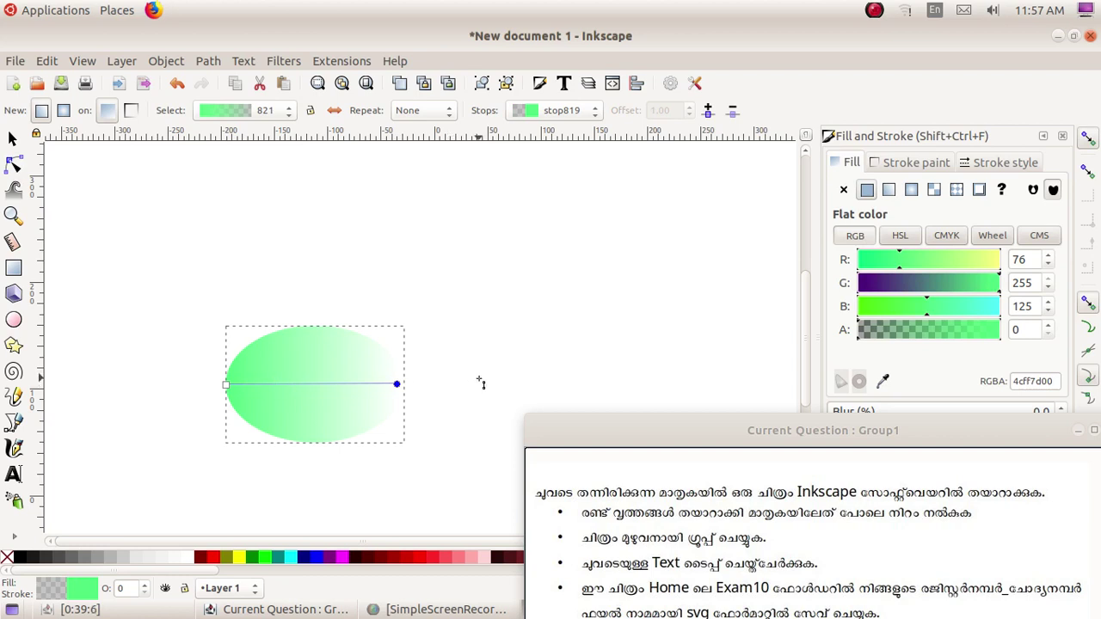
left_click(227, 386)
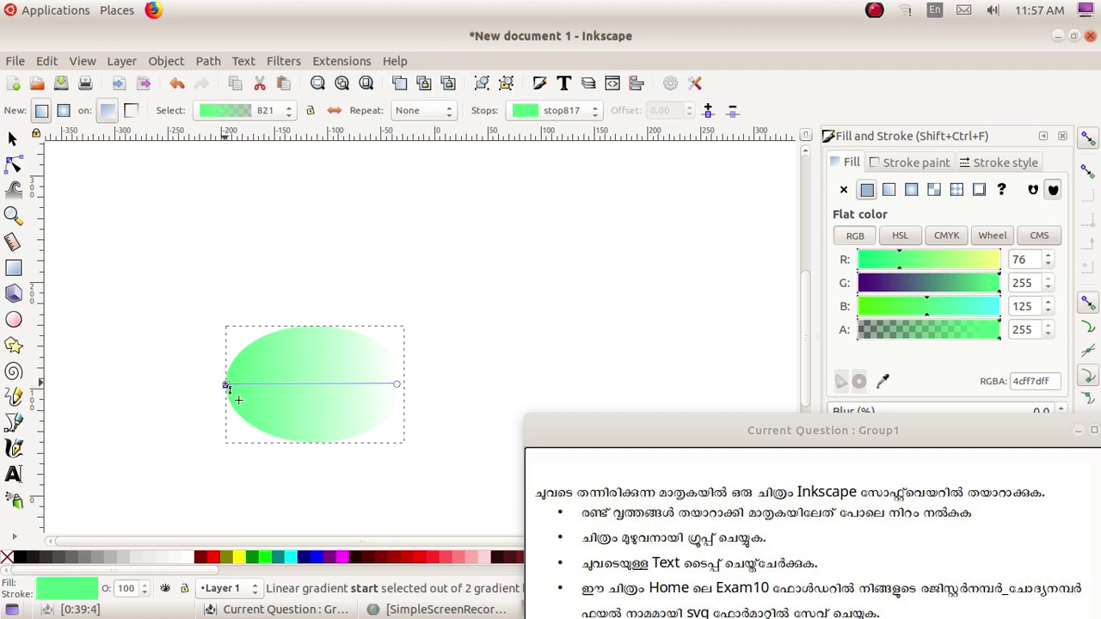
- Set the gradient's left stop to a slightly darkened pure green
left_click(975, 290)
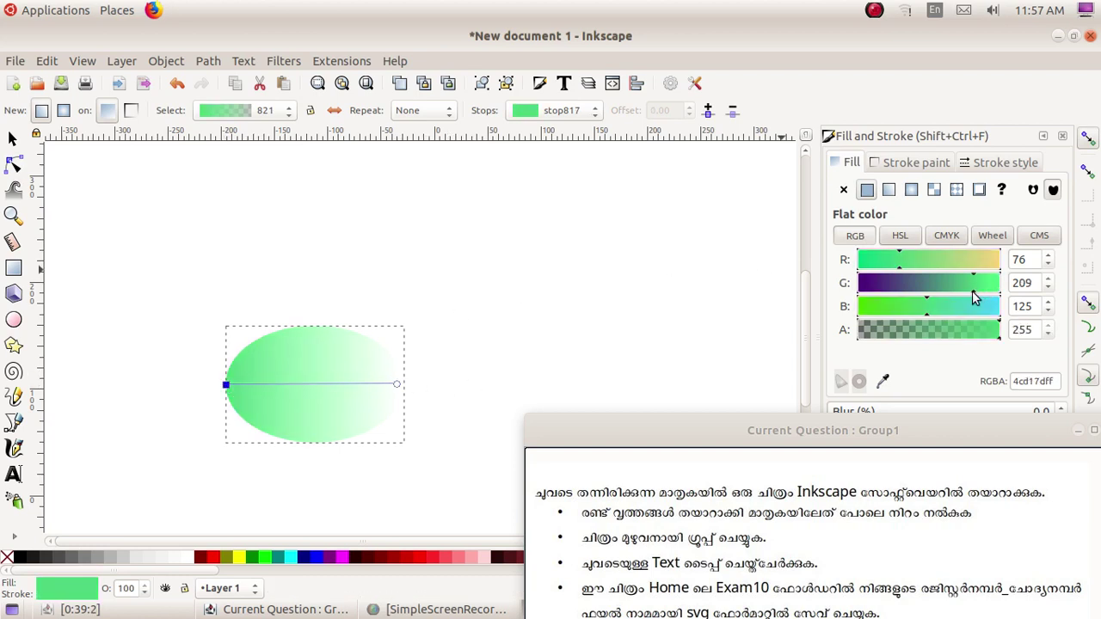
left_click_drag(897, 267, 852, 270)
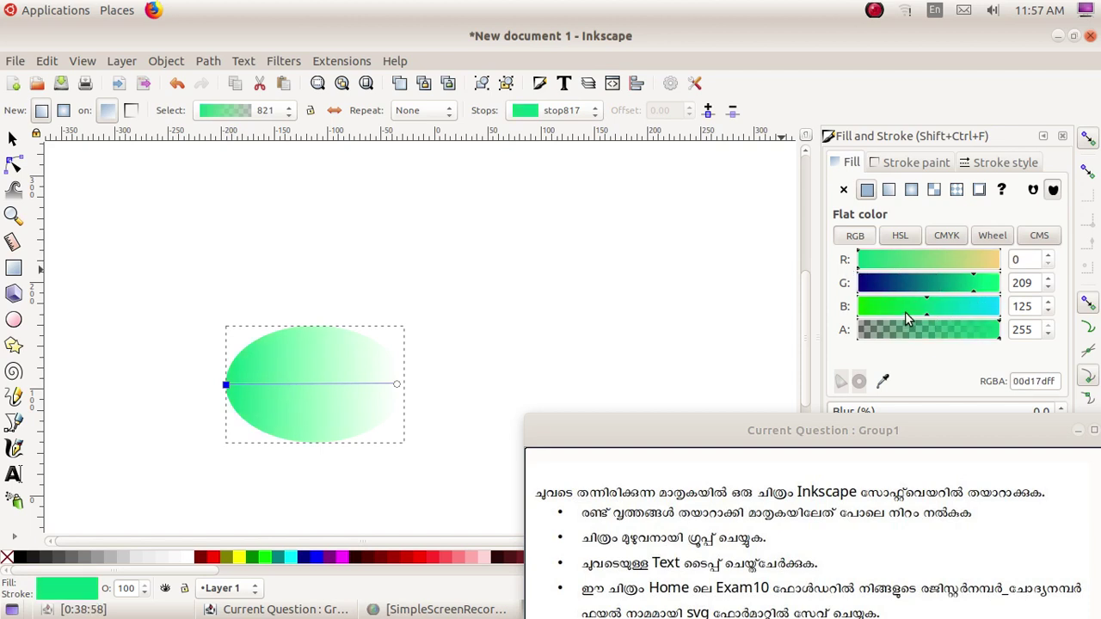
left_click(265, 557)
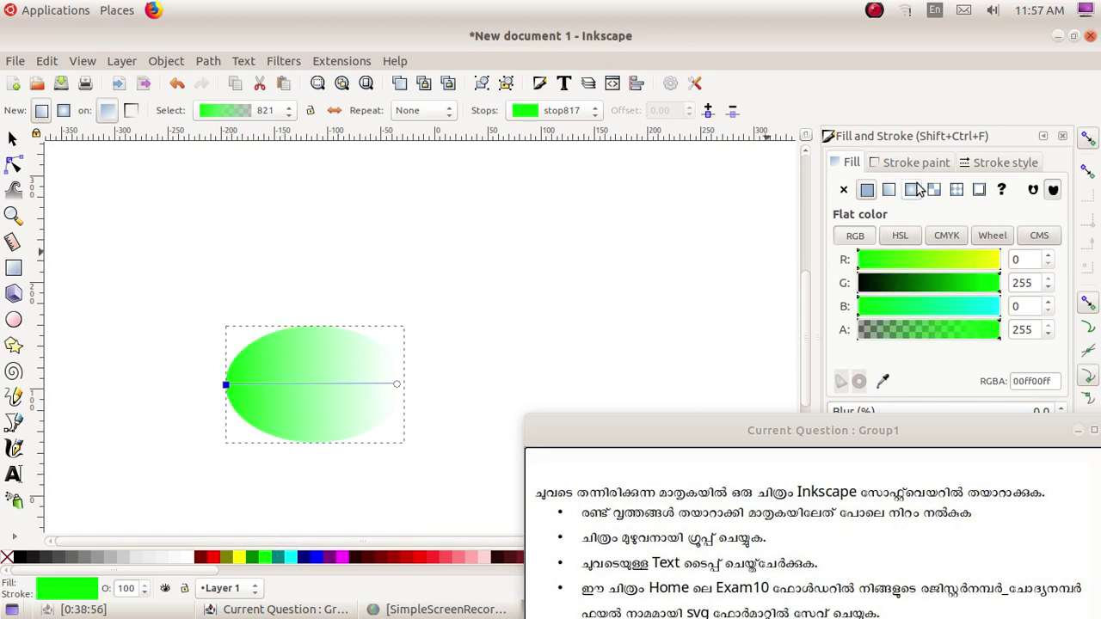
left_click_drag(986, 284, 978, 287)
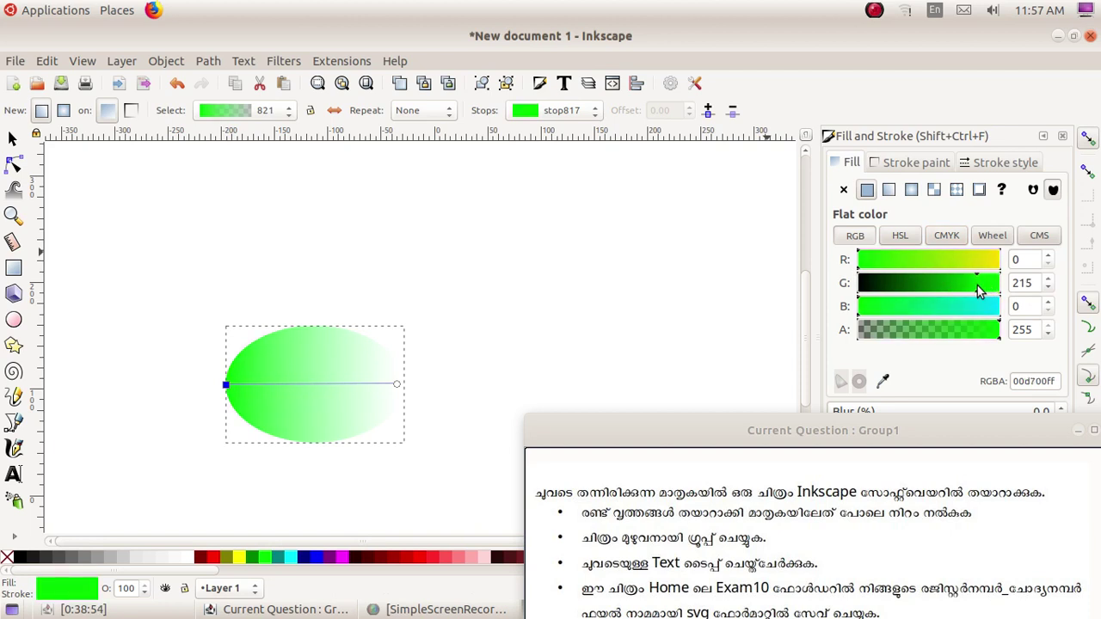
- Make the right stop an opaque lighter green, 59ff7dff, and shorten the gradient line
left_click(397, 384)
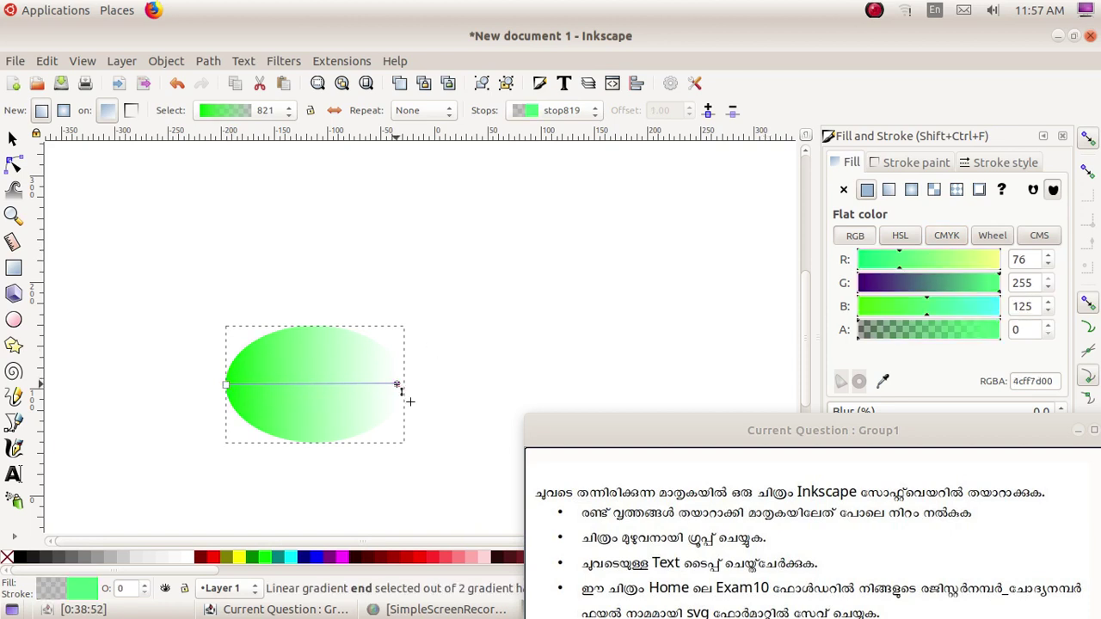
left_click_drag(917, 260, 893, 259)
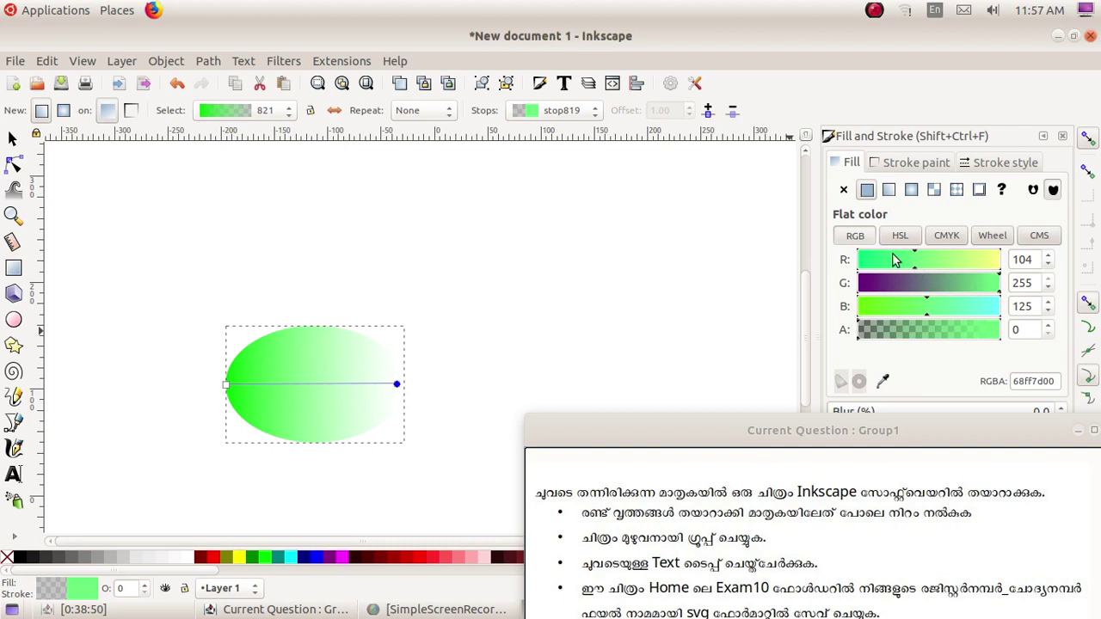
mouse_move(397, 384)
left_mouse_down()
mouse_move(387, 386)
mouse_move(453, 387)
left_mouse_up()
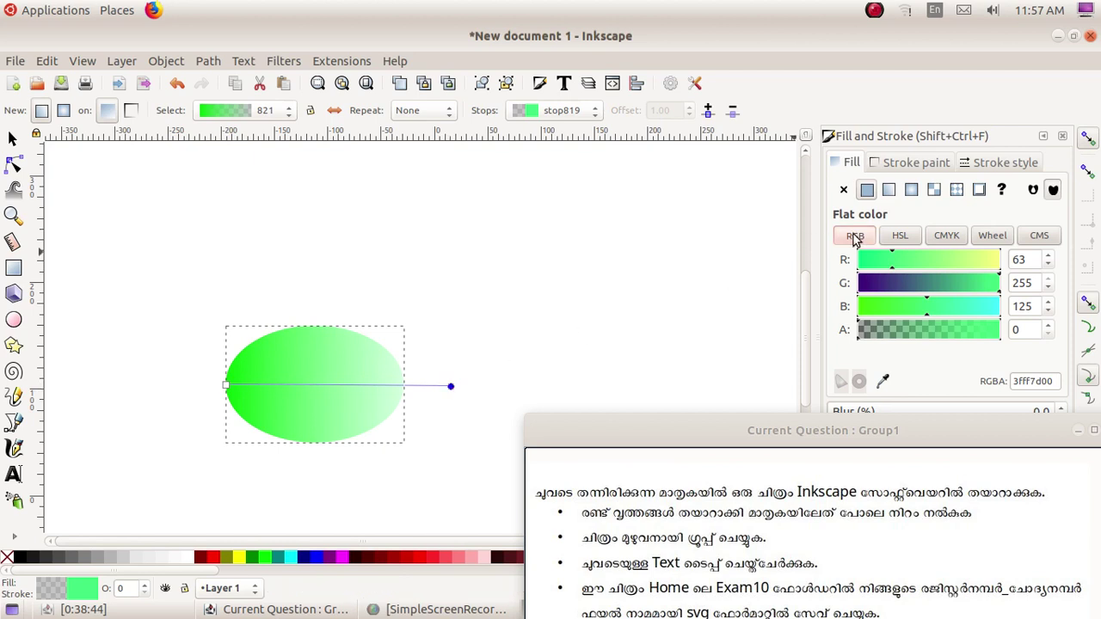
left_click(871, 260)
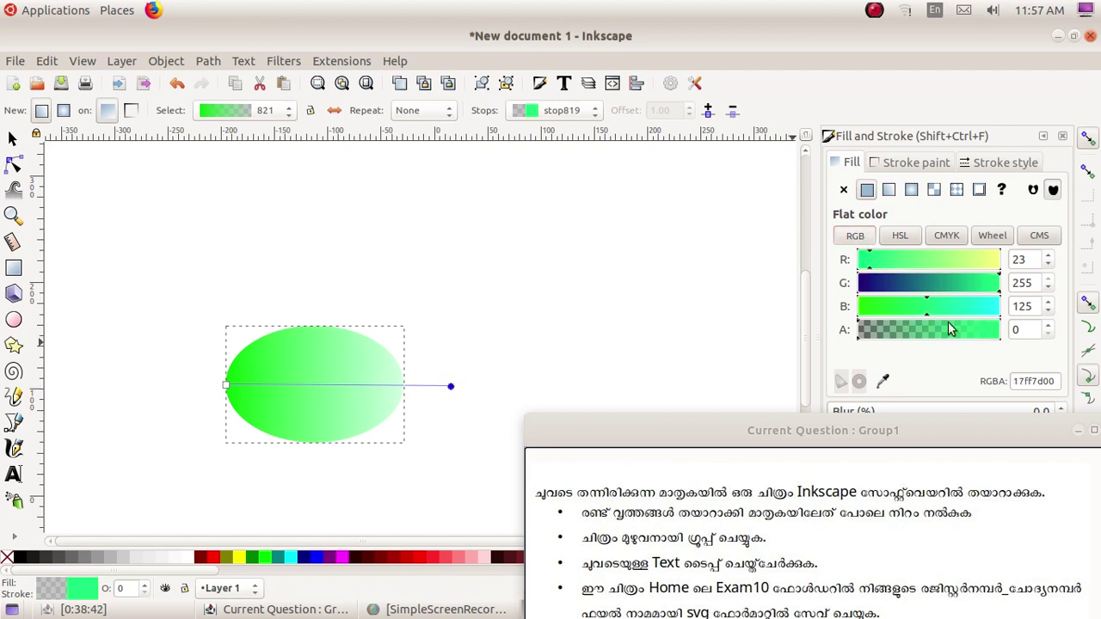
left_click_drag(971, 330, 1008, 332)
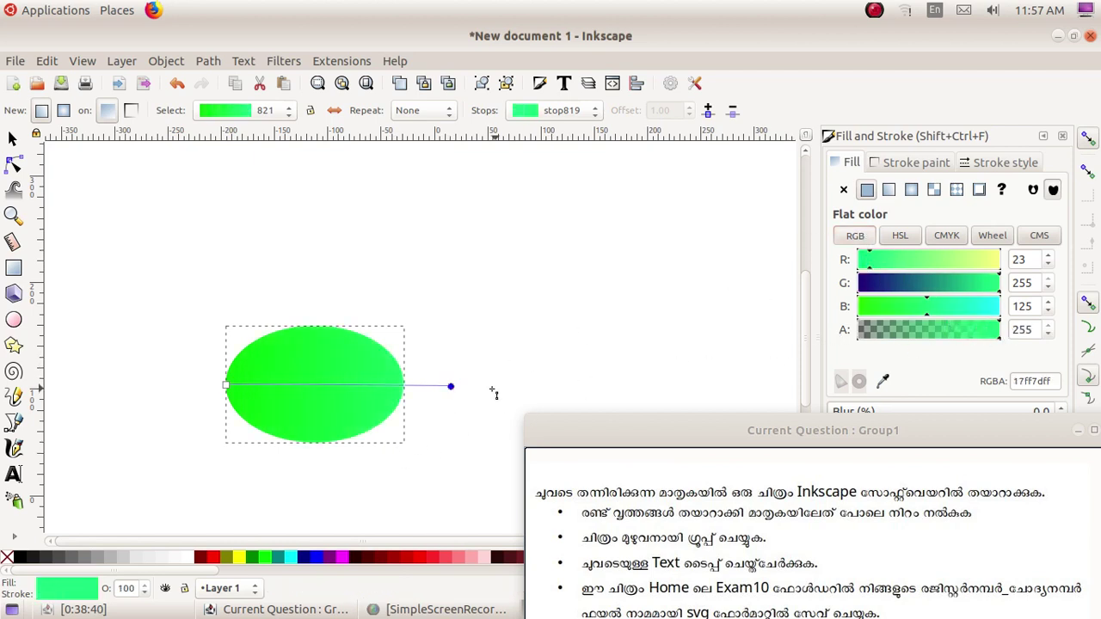
left_click(905, 260)
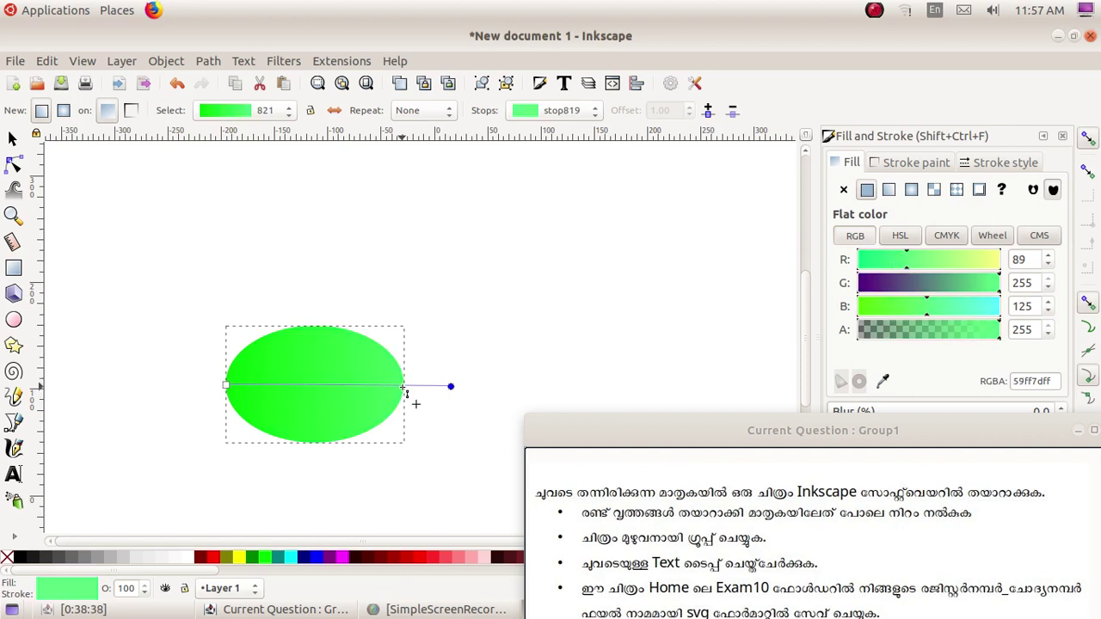
- Pull the gradient end inside the ellipse and darken the left stop to 00a400ff
left_click_drag(449, 388, 358, 386)
left_click(226, 385)
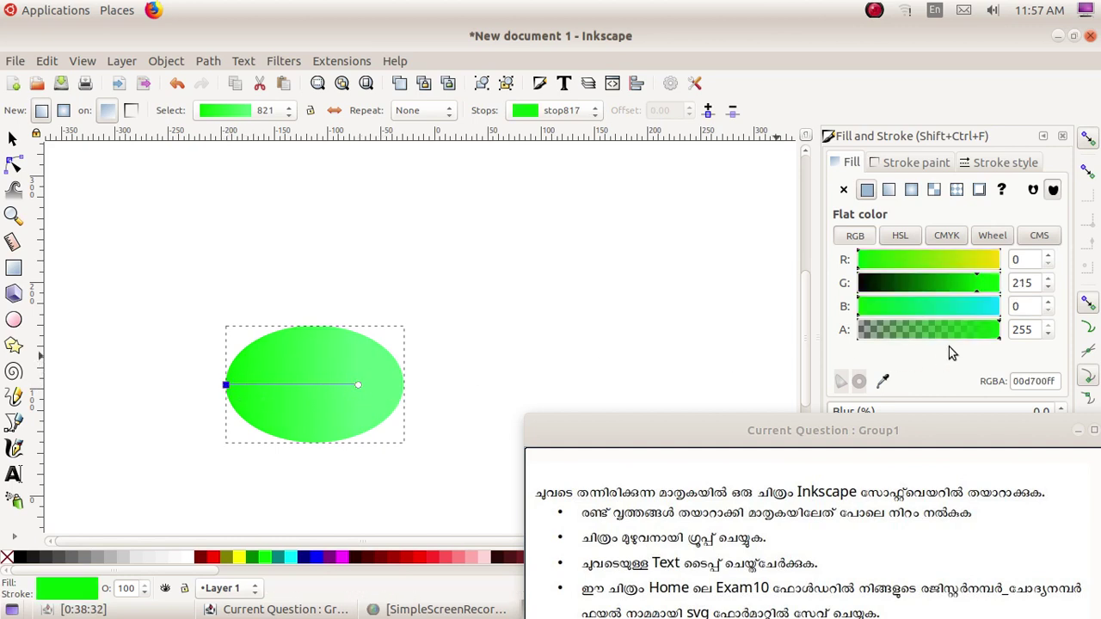
left_click(949, 284)
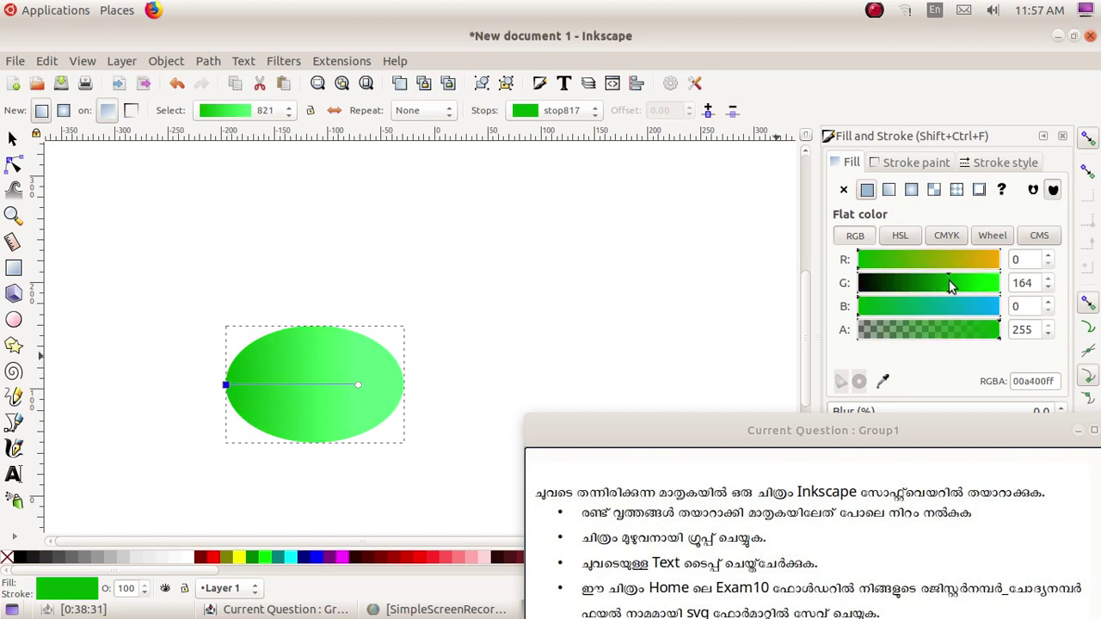
left_click(592, 374)
- Shrink the gradient ellipse slightly and duplicate it
left_click(13, 141)
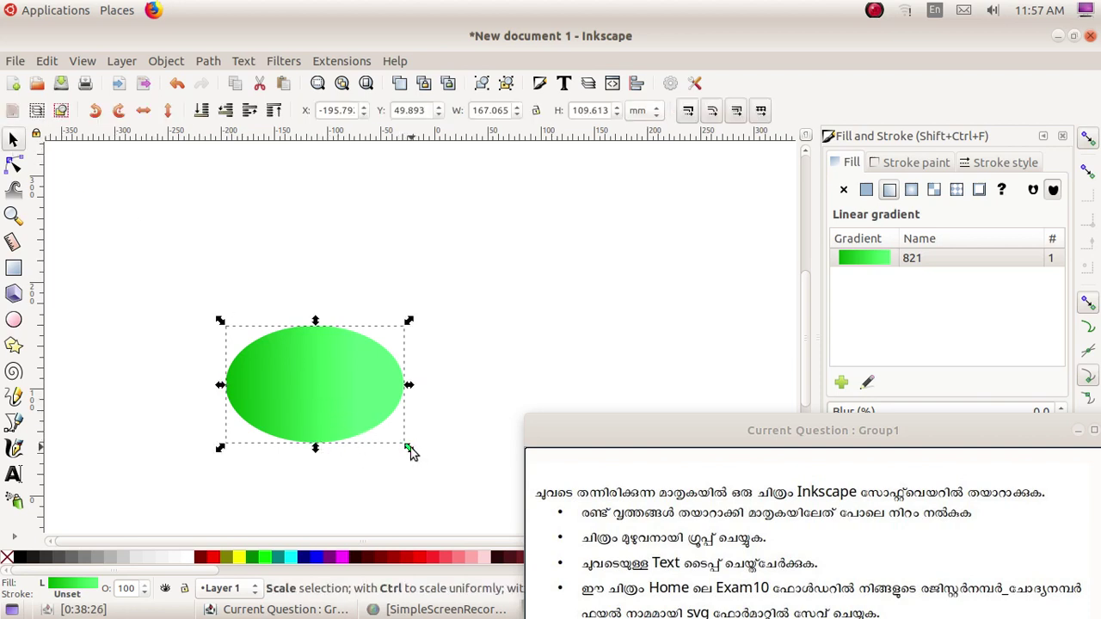
left_click_drag(410, 448, 406, 440)
right_click(312, 387)
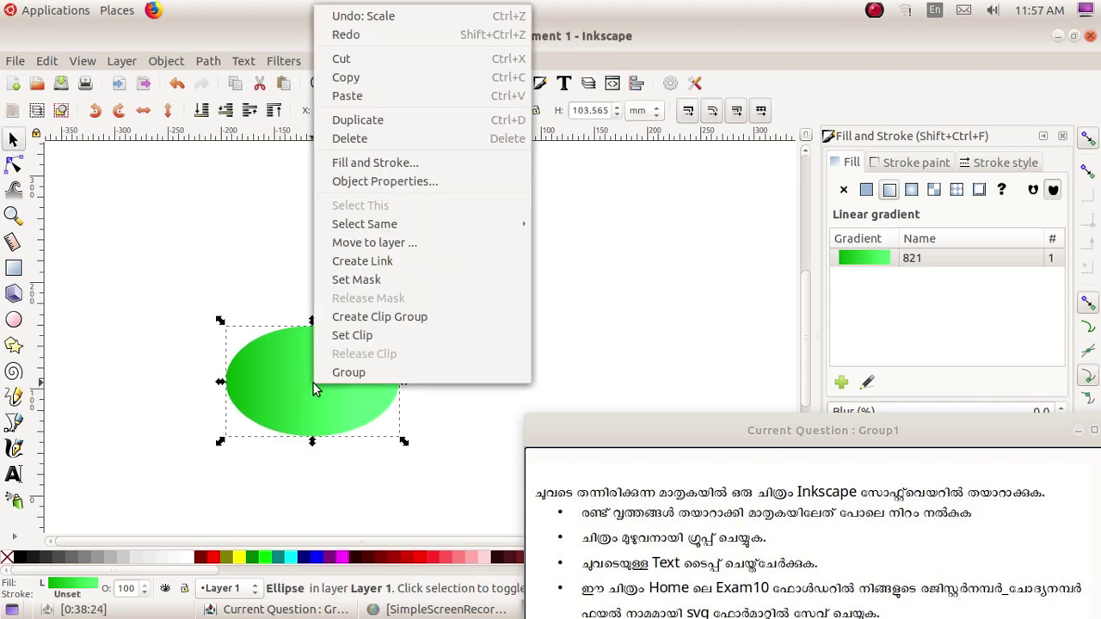
left_click(358, 119)
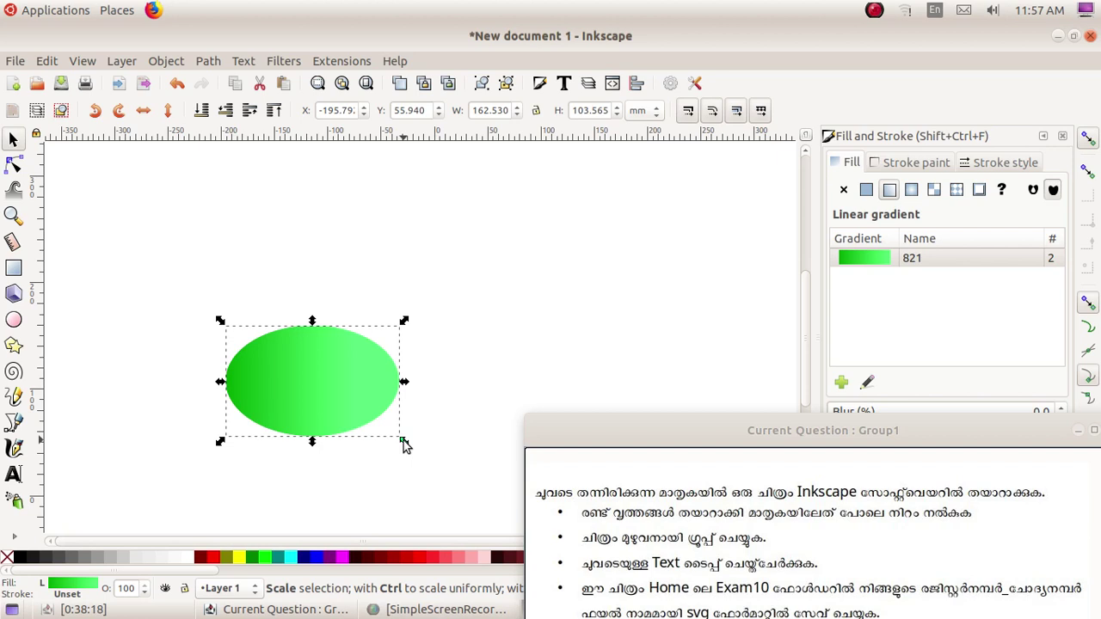
- Scale the duplicate down to 133.804 × 80.887 mm, centred inside the original
left_click_drag(404, 441, 389, 430)
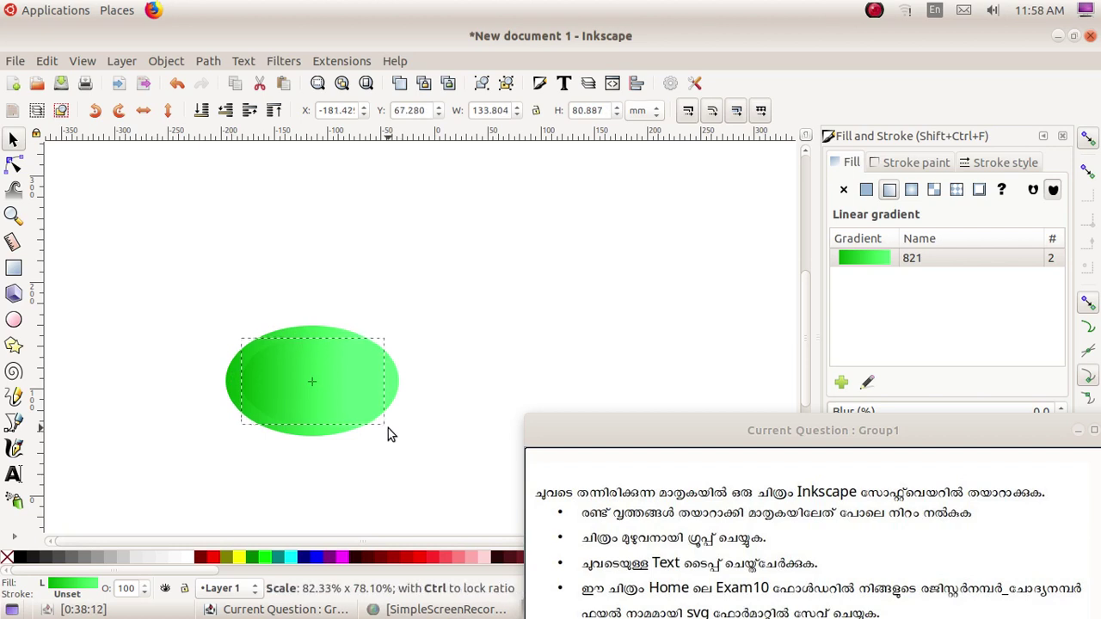
left_click_drag(388, 429, 388, 428)
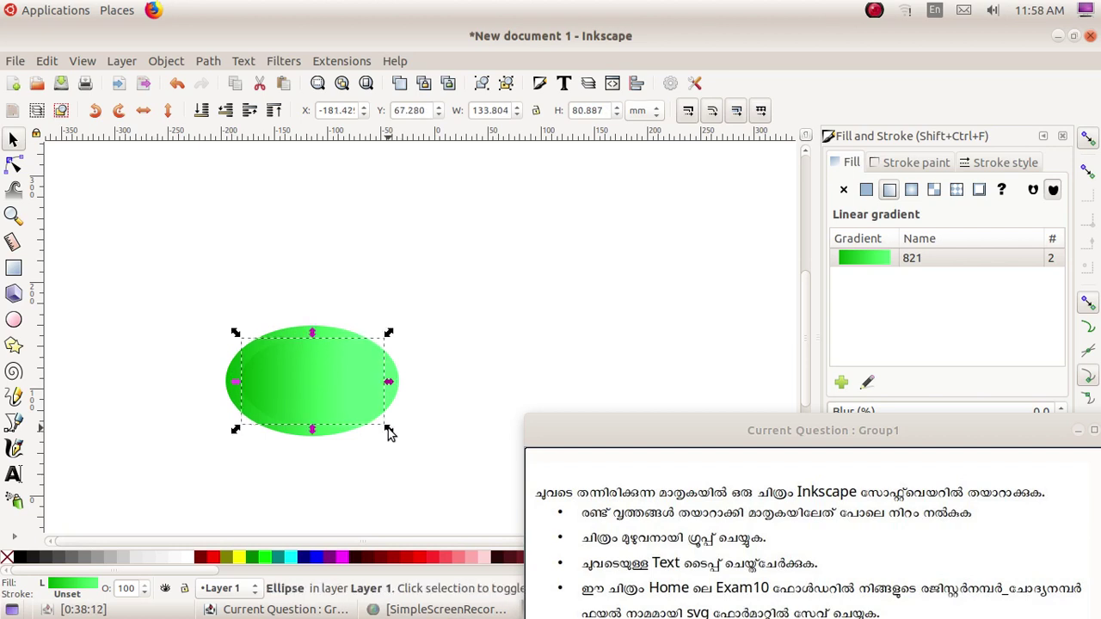
left_click(14, 537)
left_click(69, 481)
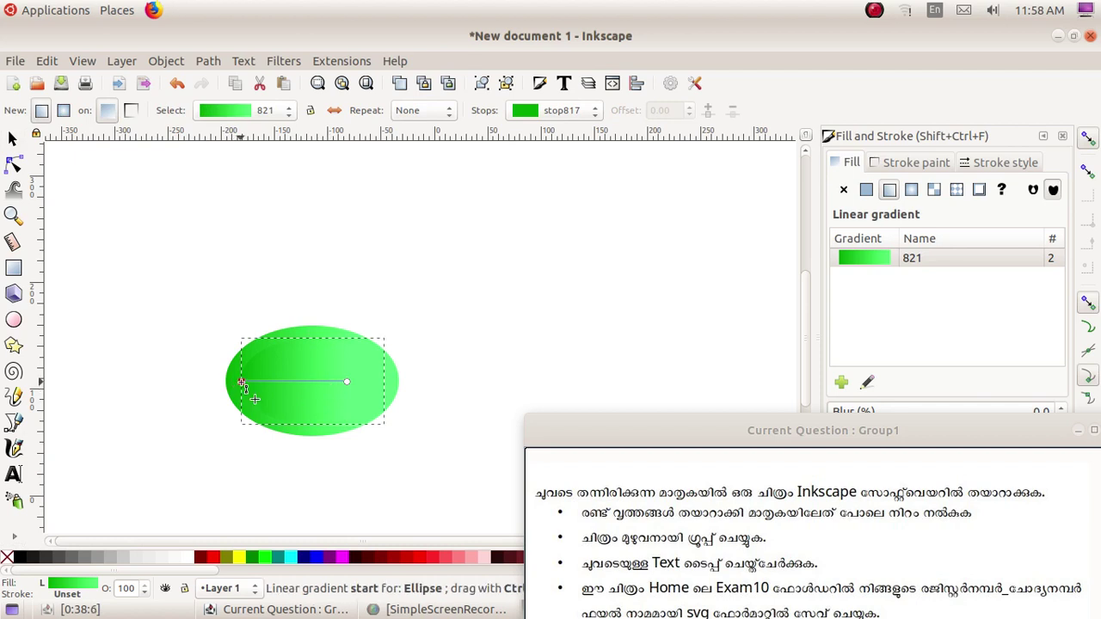
- Make the inner gradient's left stop full bright green and its right stop darker lime green
left_click(241, 382)
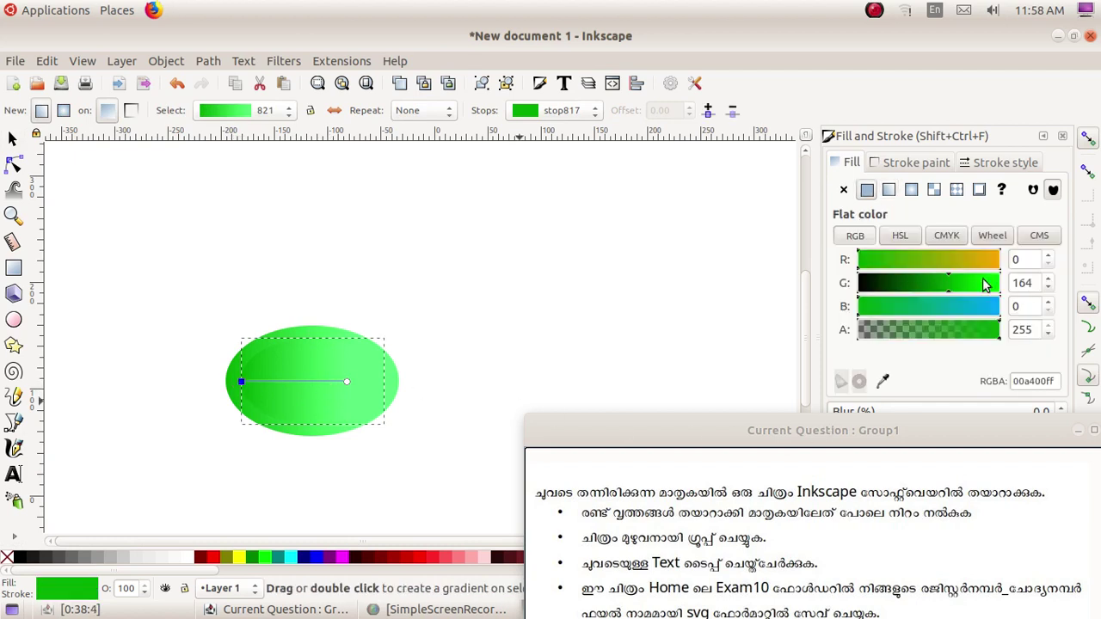
left_click_drag(997, 293, 1013, 290)
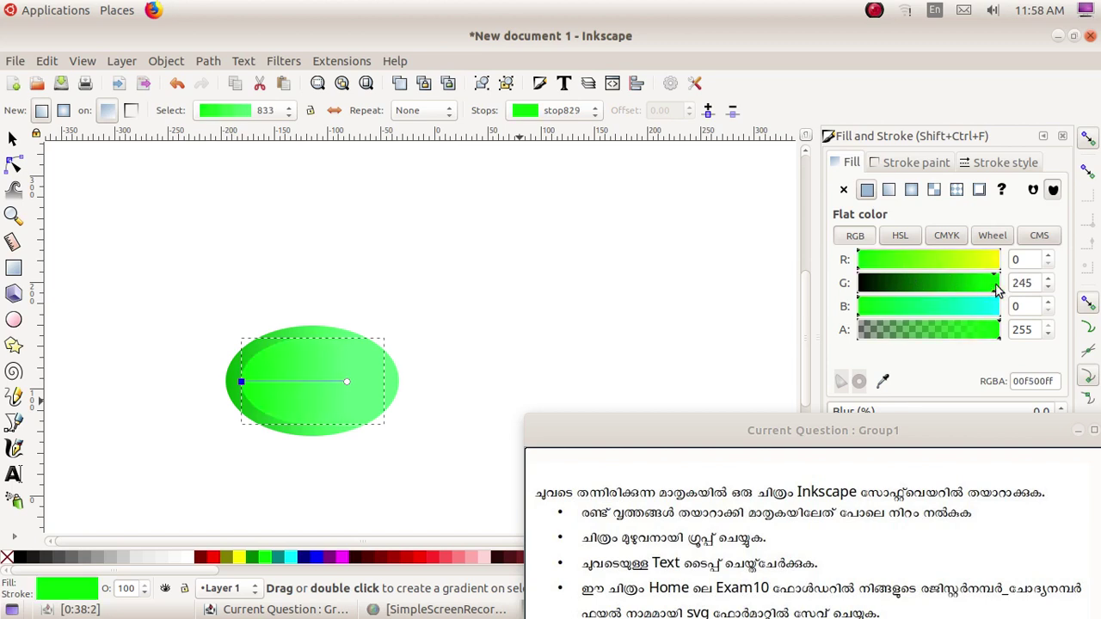
left_click(348, 381)
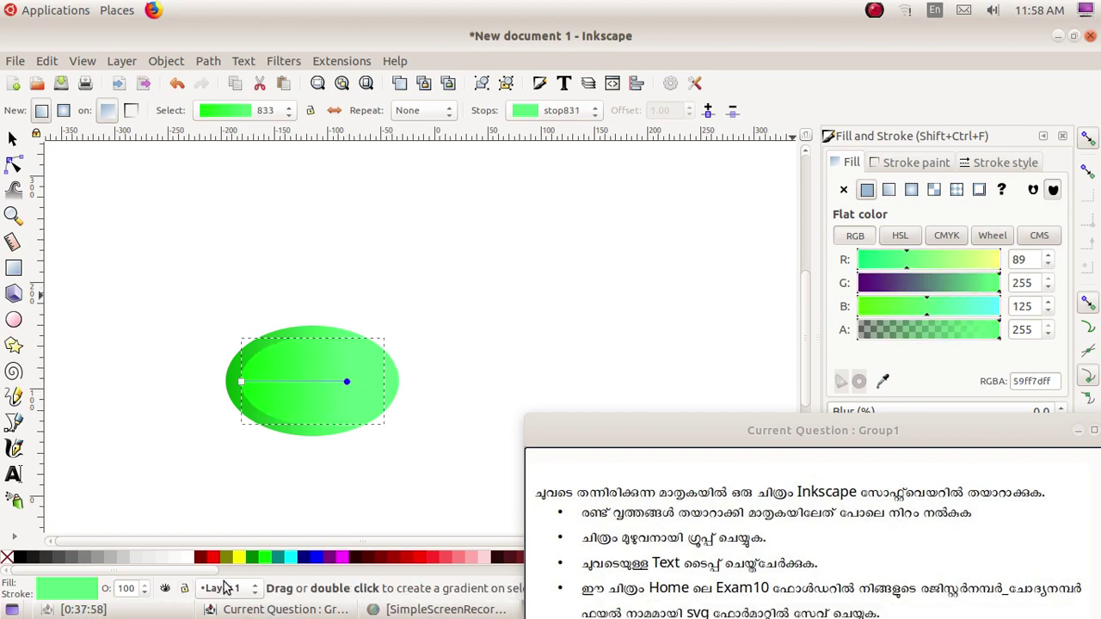
left_click(267, 560)
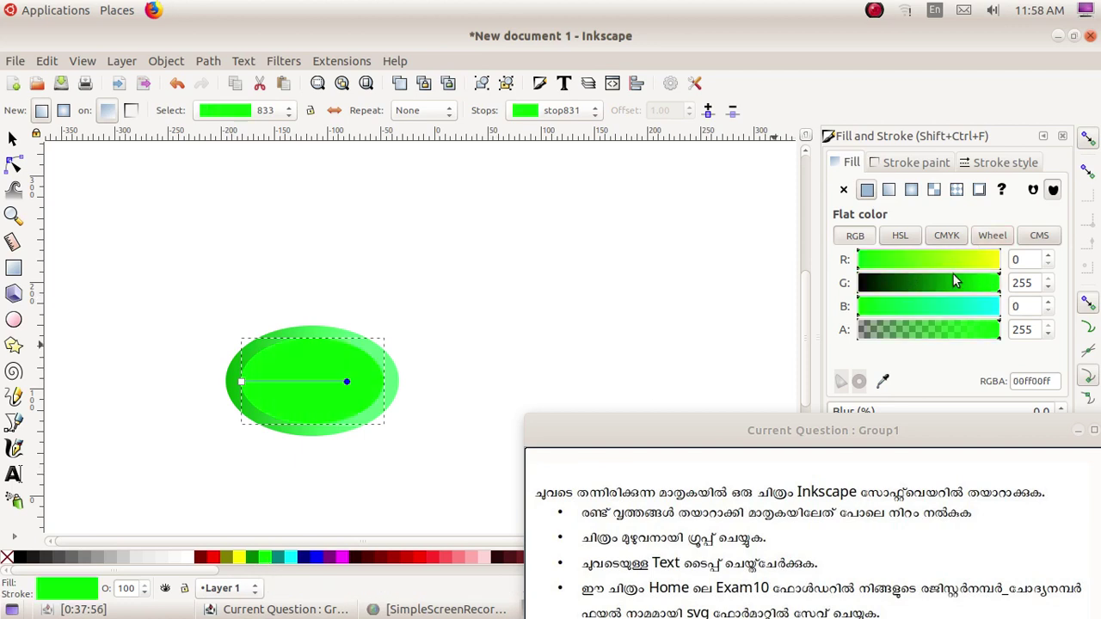
left_click(984, 283)
left_click_drag(983, 283, 965, 285)
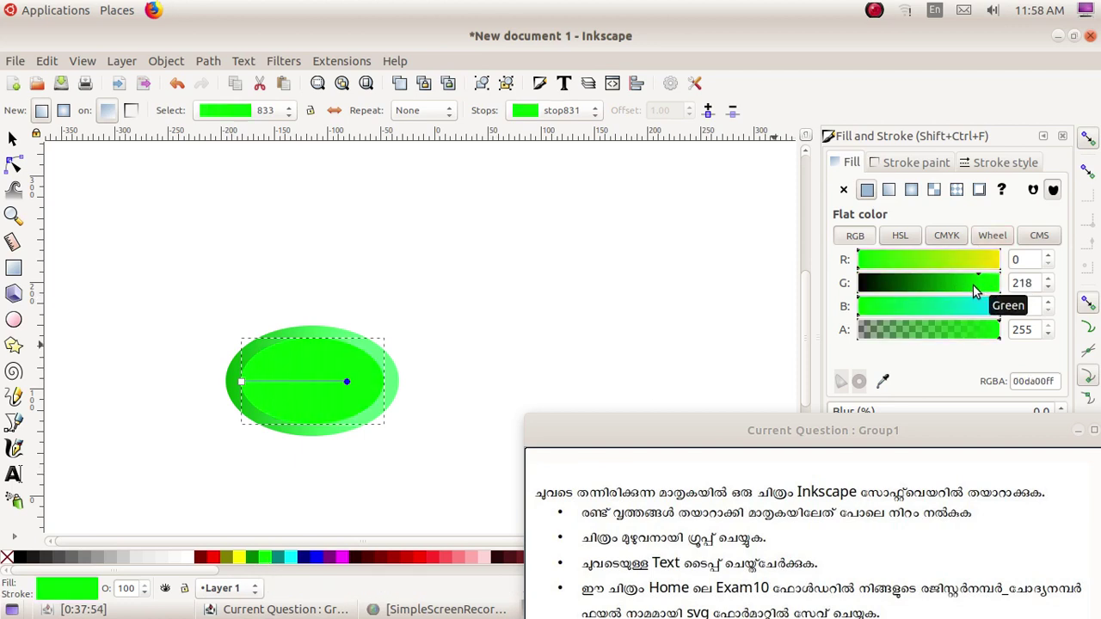
- Add blue to the left stop for aqua-green, move the right stop outward, darken it further
left_click(241, 382)
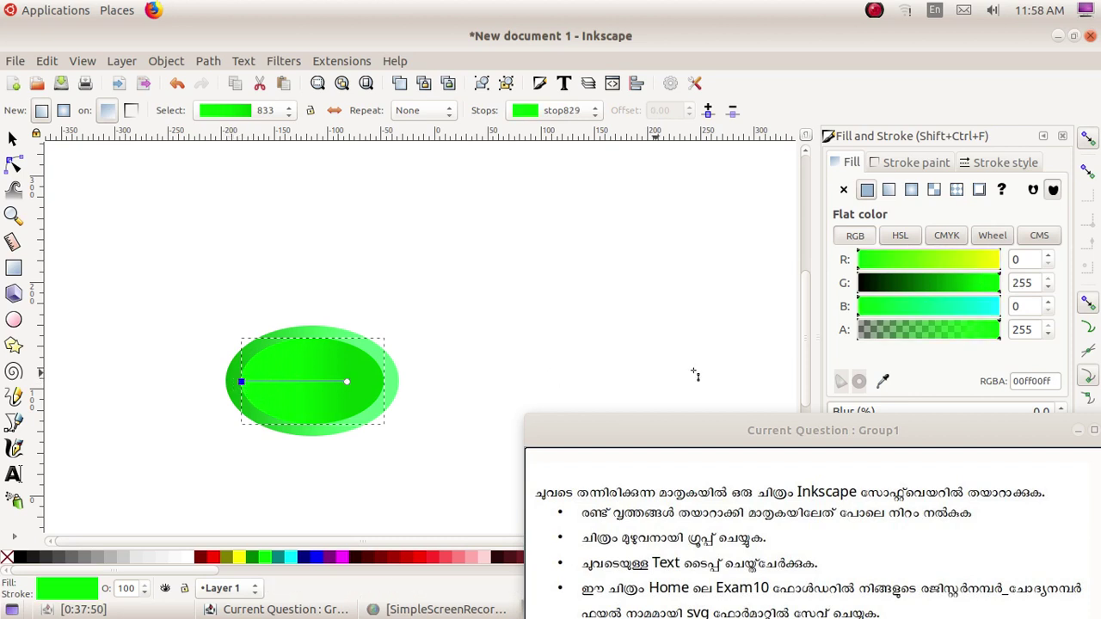
left_click(926, 307)
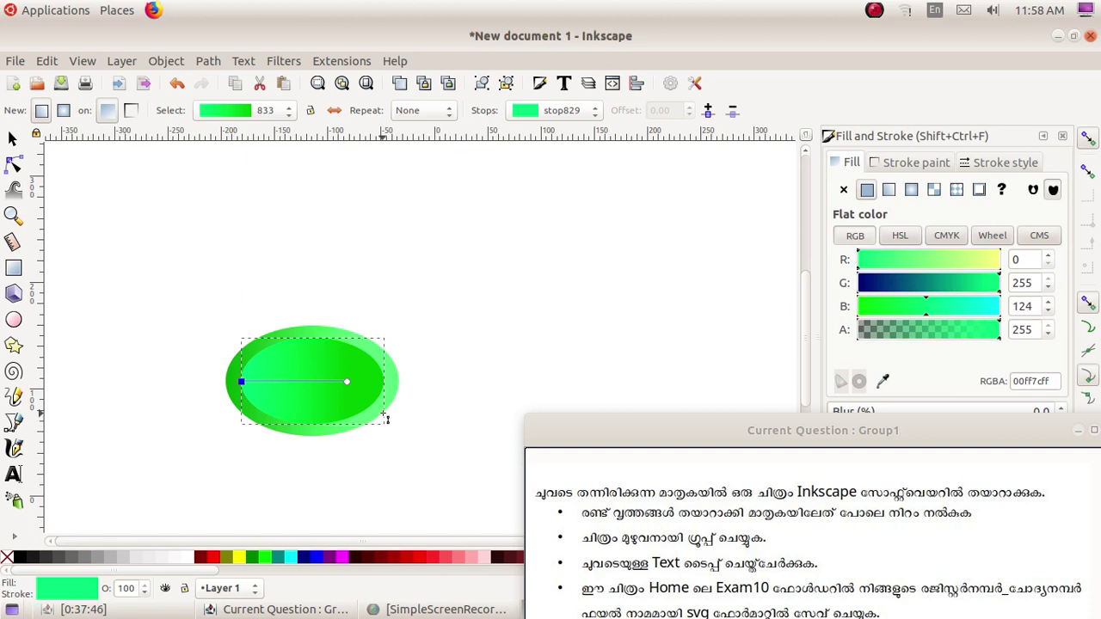
left_click_drag(348, 385, 372, 379)
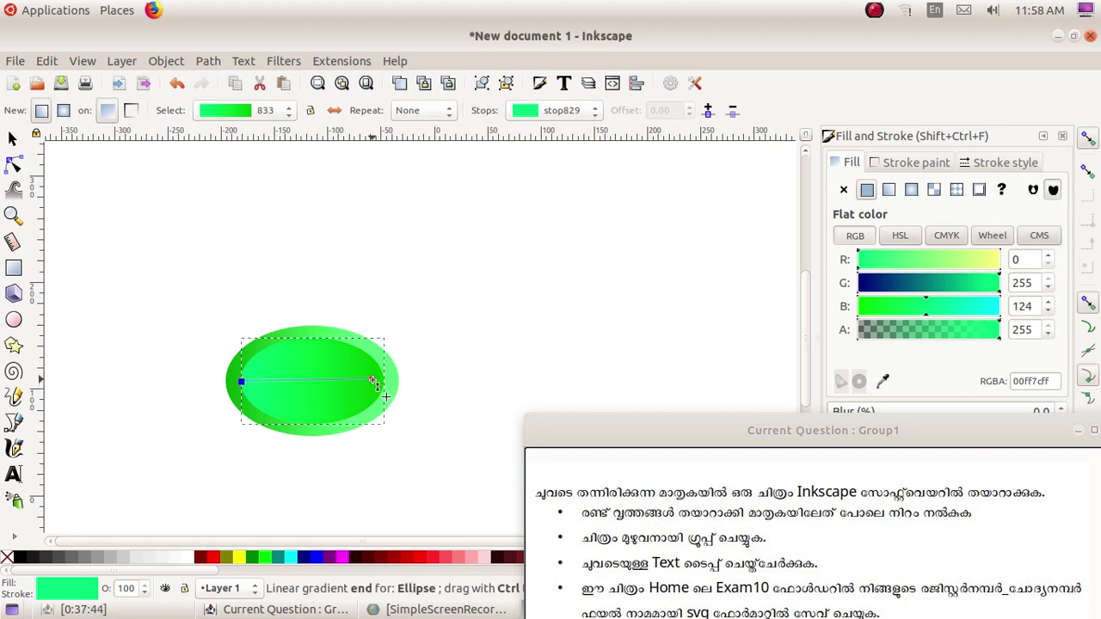
left_click(944, 284)
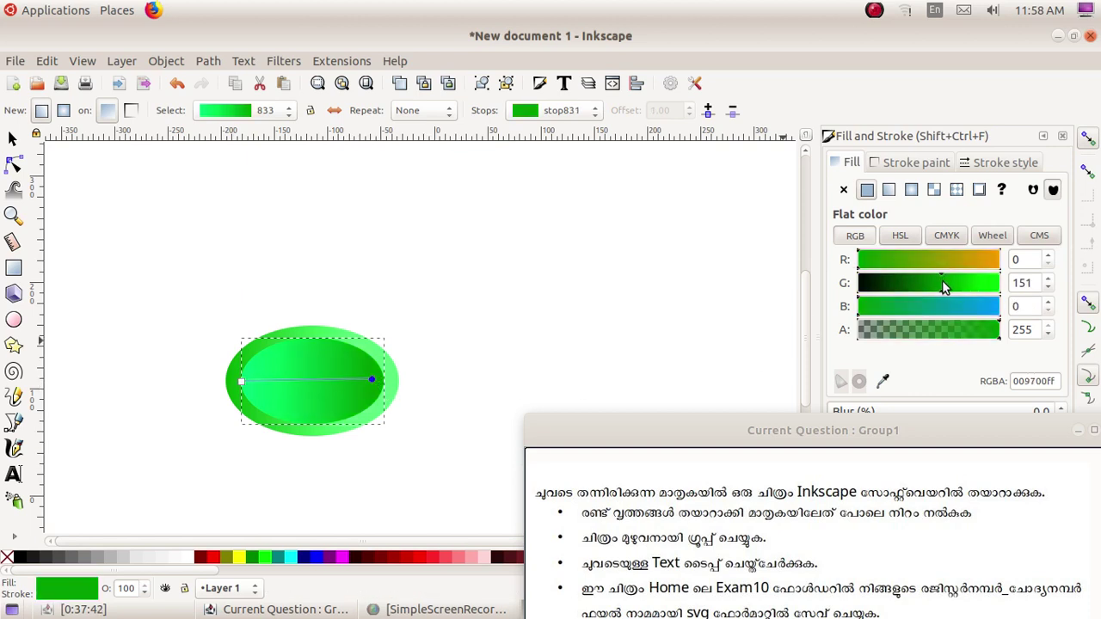
key("Escape")
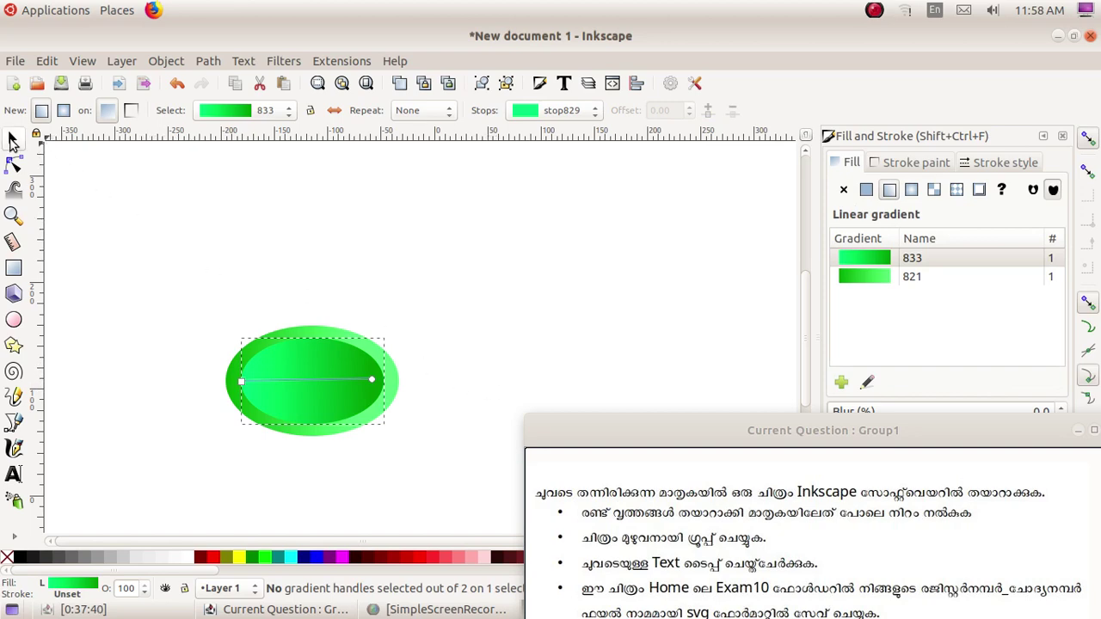
- Deselect to compare the ellipses with the reference picture, then reselect them
left_click(13, 139)
left_click(447, 335)
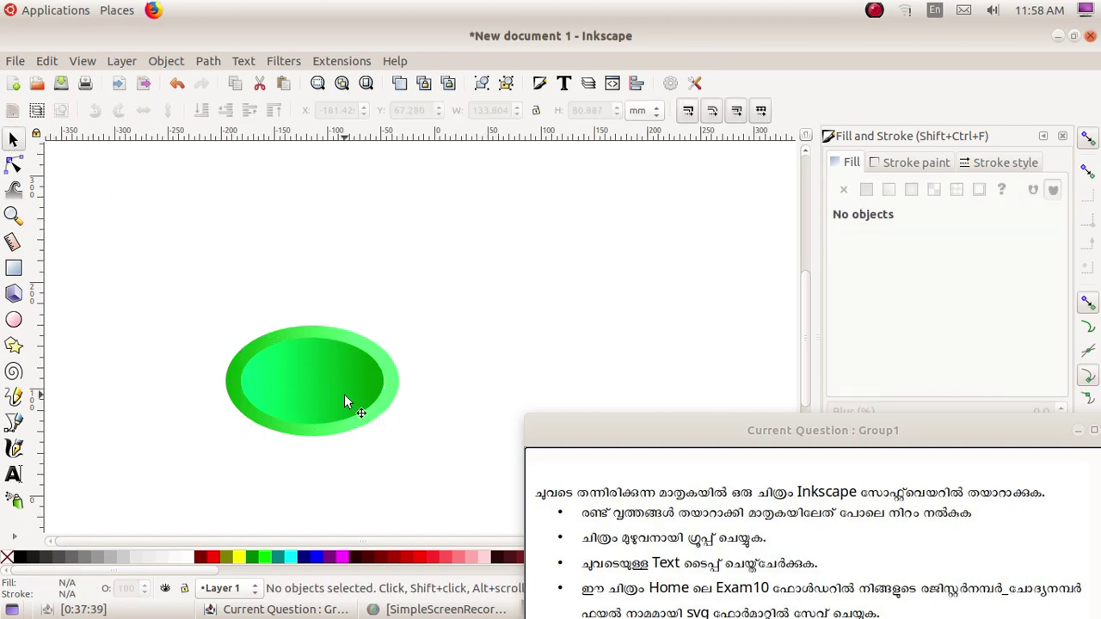
left_click_drag(677, 437, 682, 132)
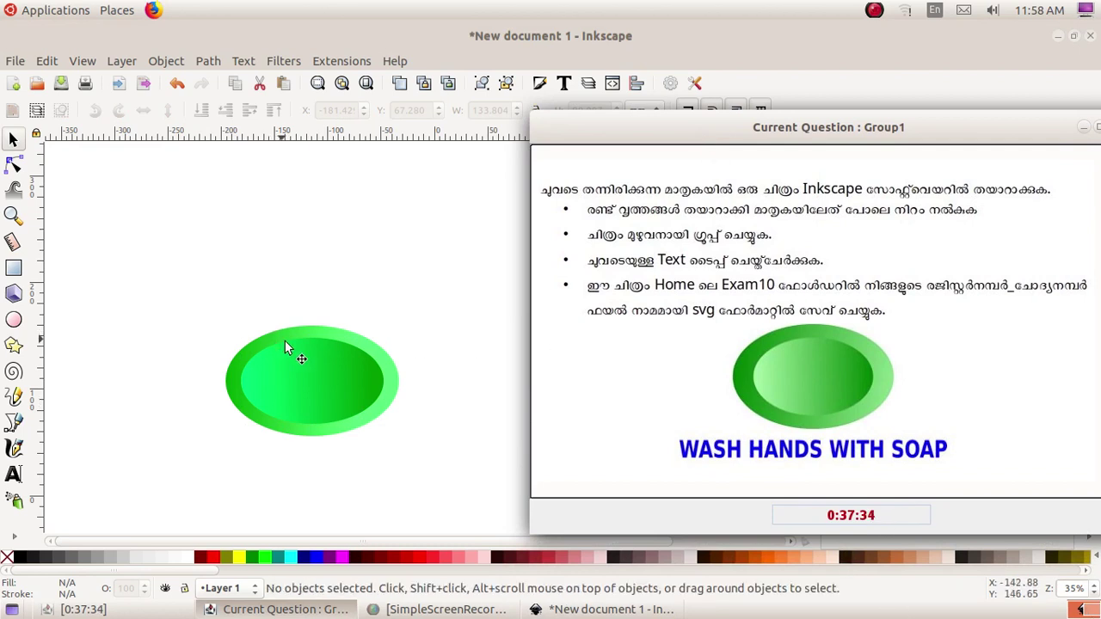
left_click(389, 397)
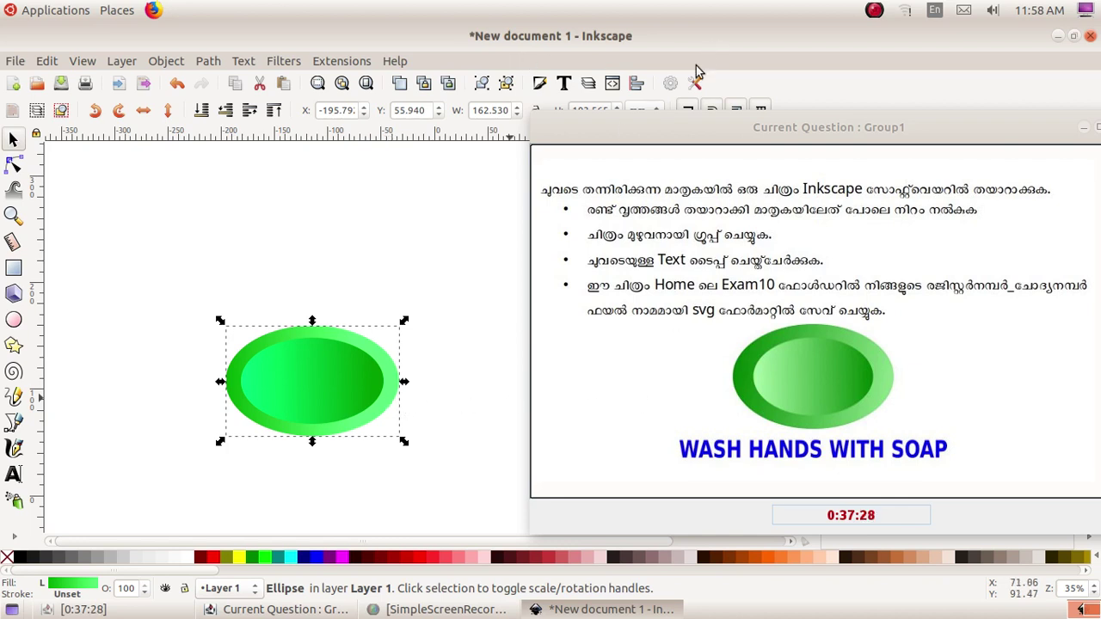
- Add a text object reading 'WASH HANDS WITH SOAP' below the ellipses
left_click(11, 478)
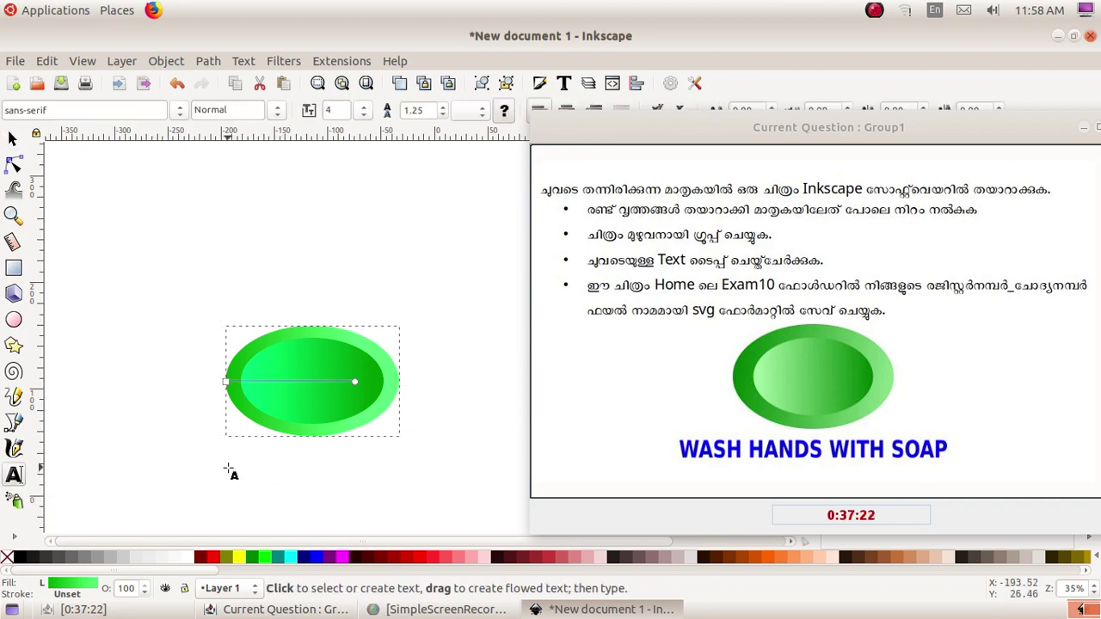
left_click(223, 467)
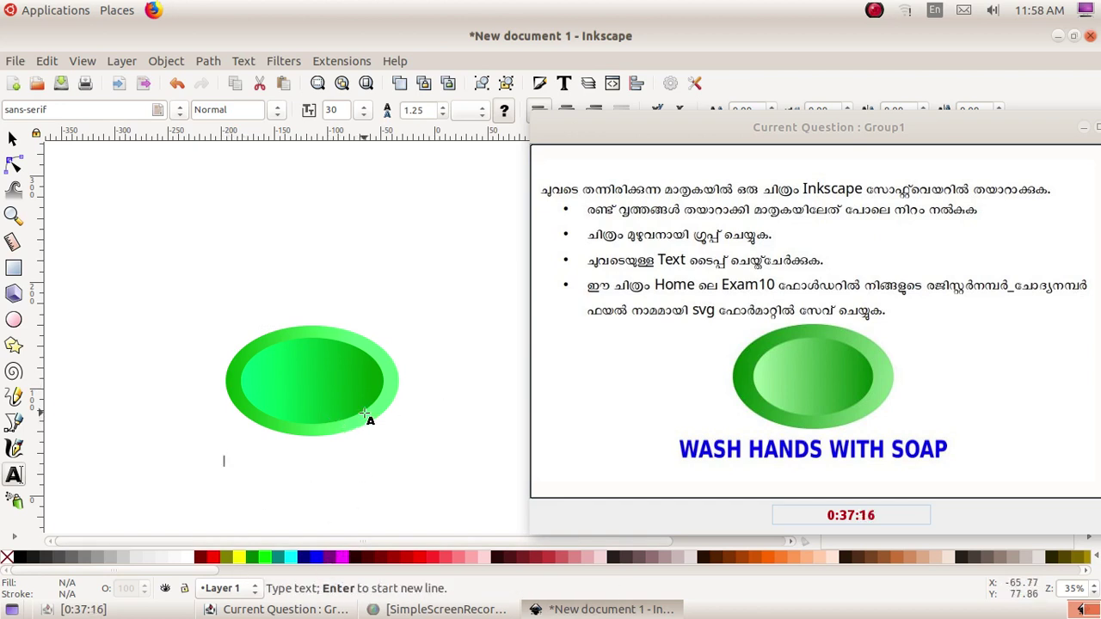
type("WASH HAN")
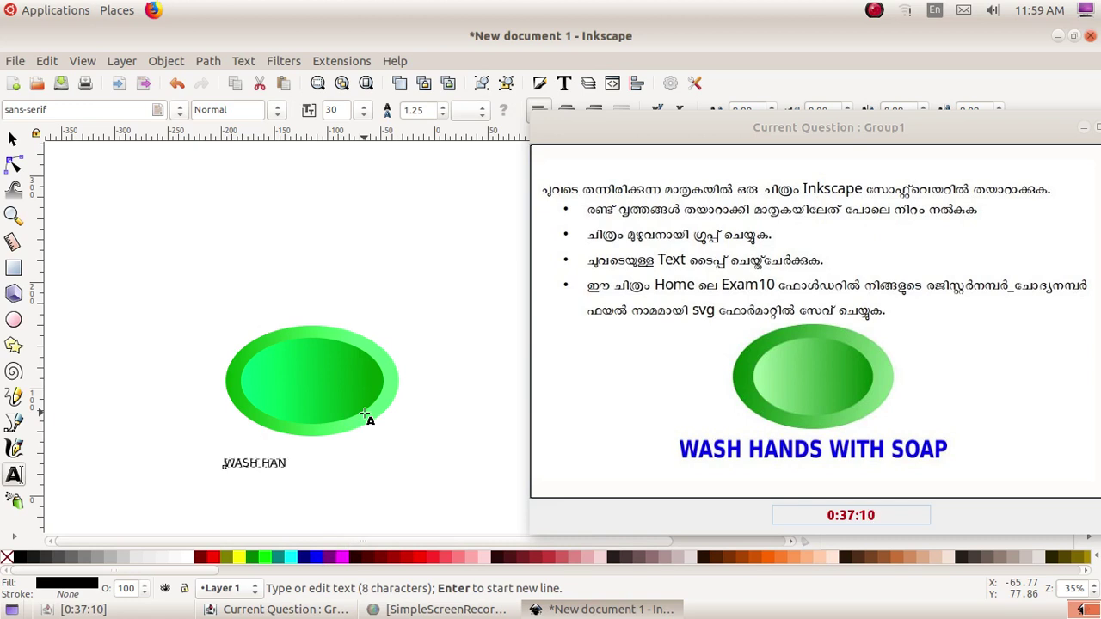
type("DS ")
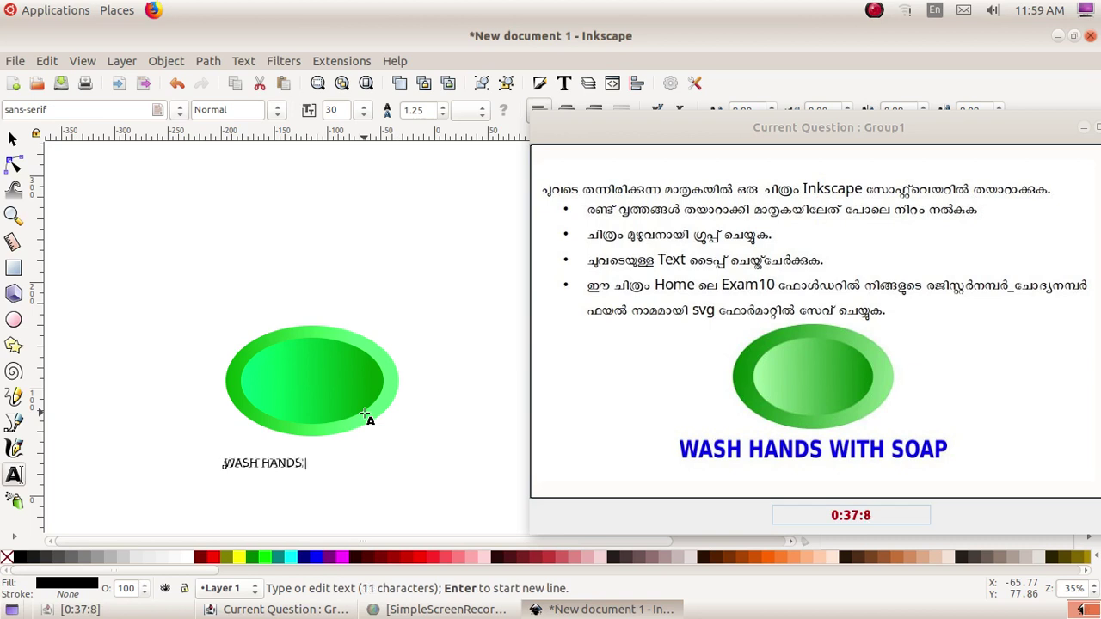
type("WITH ")
type("SOAP")
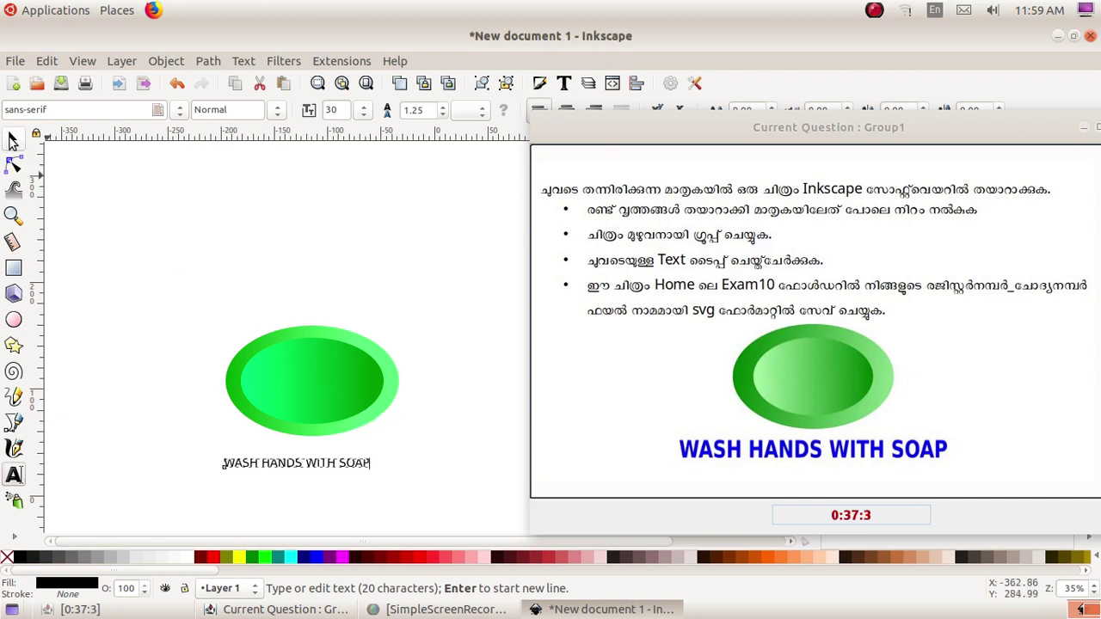
left_click(13, 140)
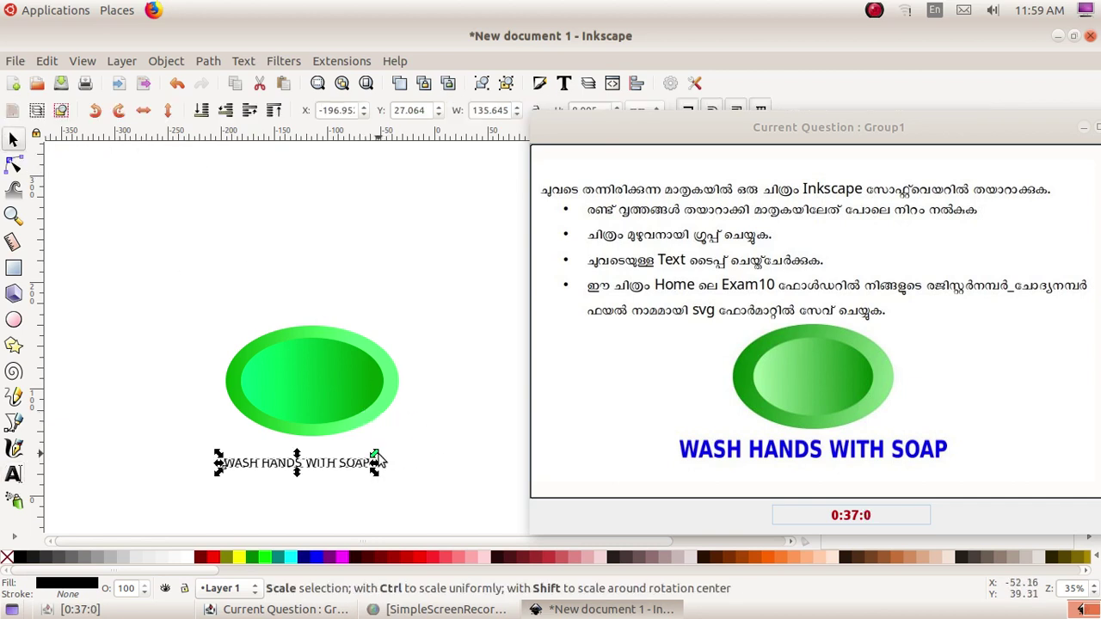
- Enlarge the caption and colour it blue (0000ffff)
left_click_drag(377, 456, 428, 445)
left_click(315, 559)
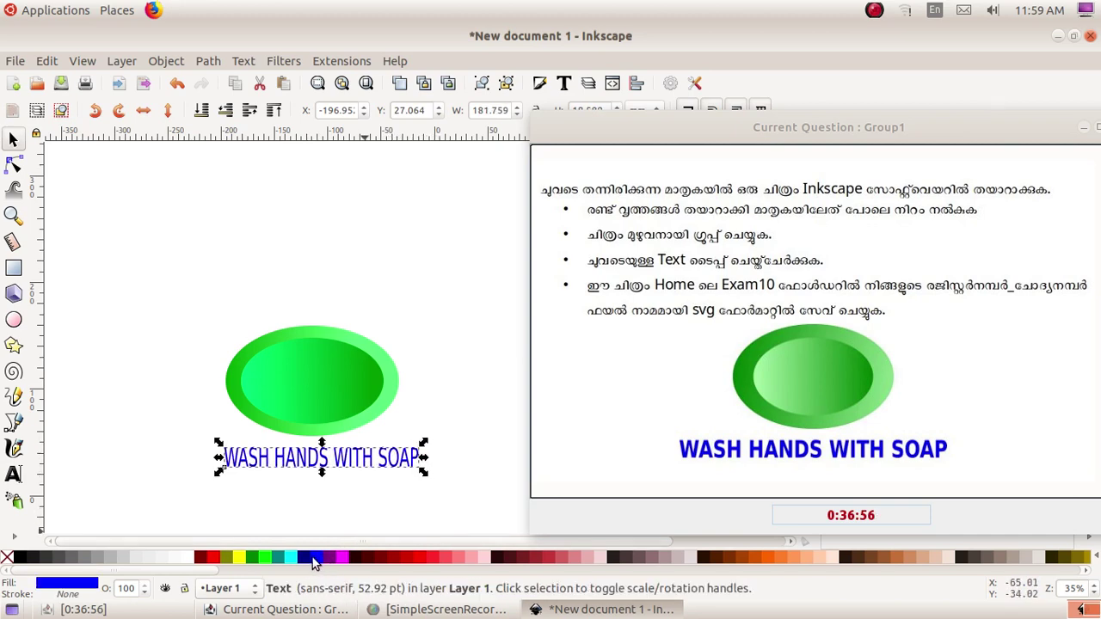
mouse_move(829, 126)
left_mouse_down()
mouse_move(885, 417)
mouse_move(897, 417)
left_mouse_up()
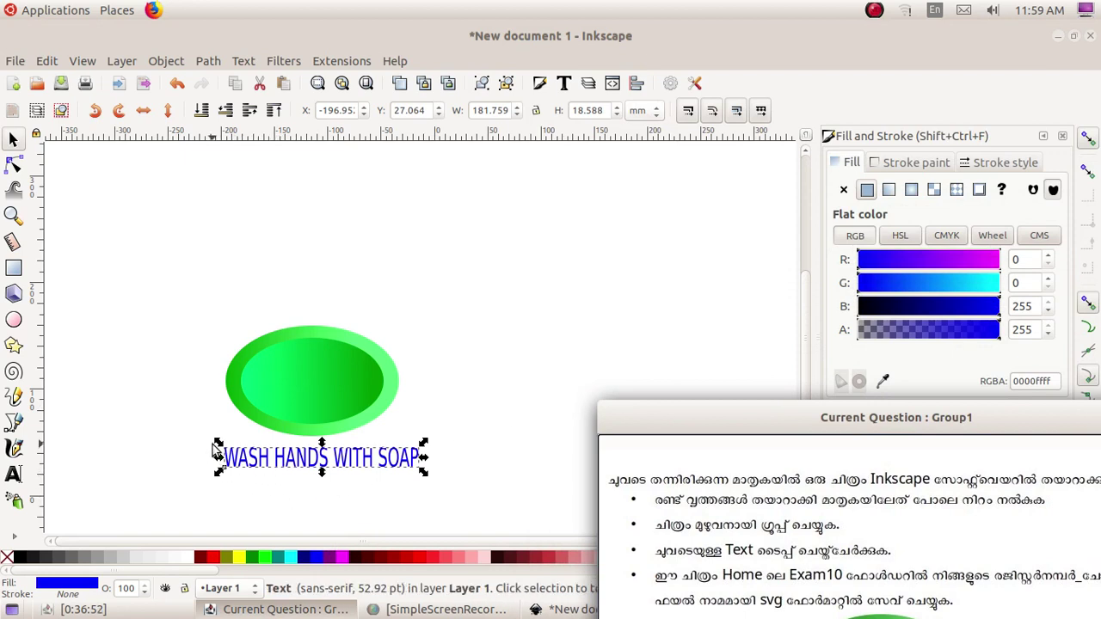
left_click_drag(218, 450, 189, 439)
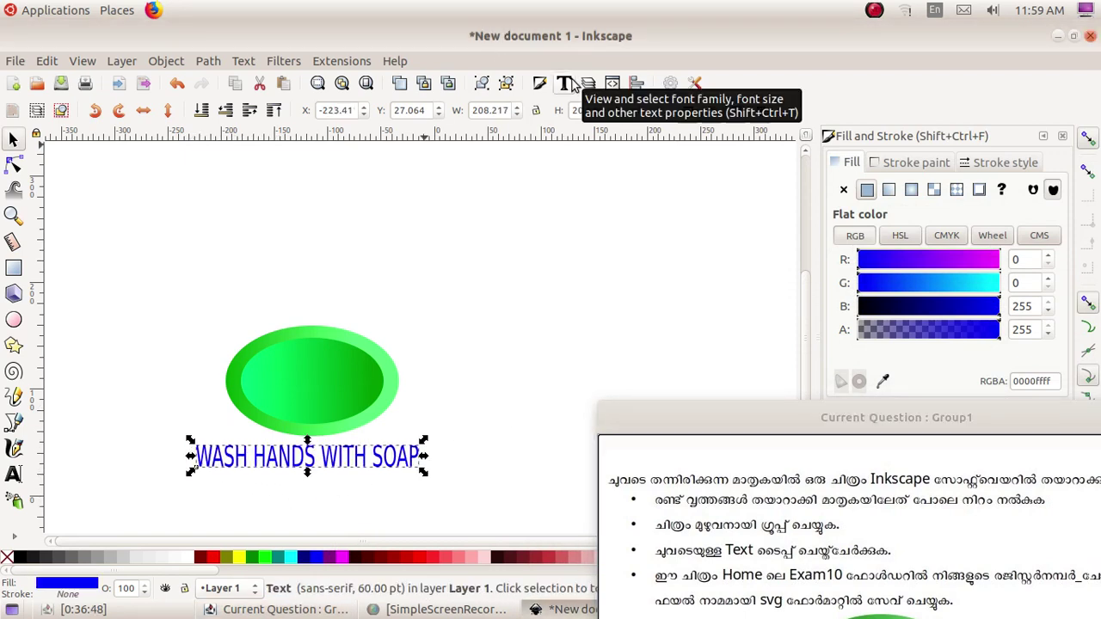
- Make the caption Bold in the text settings and stretch it slightly wider
left_click(568, 83)
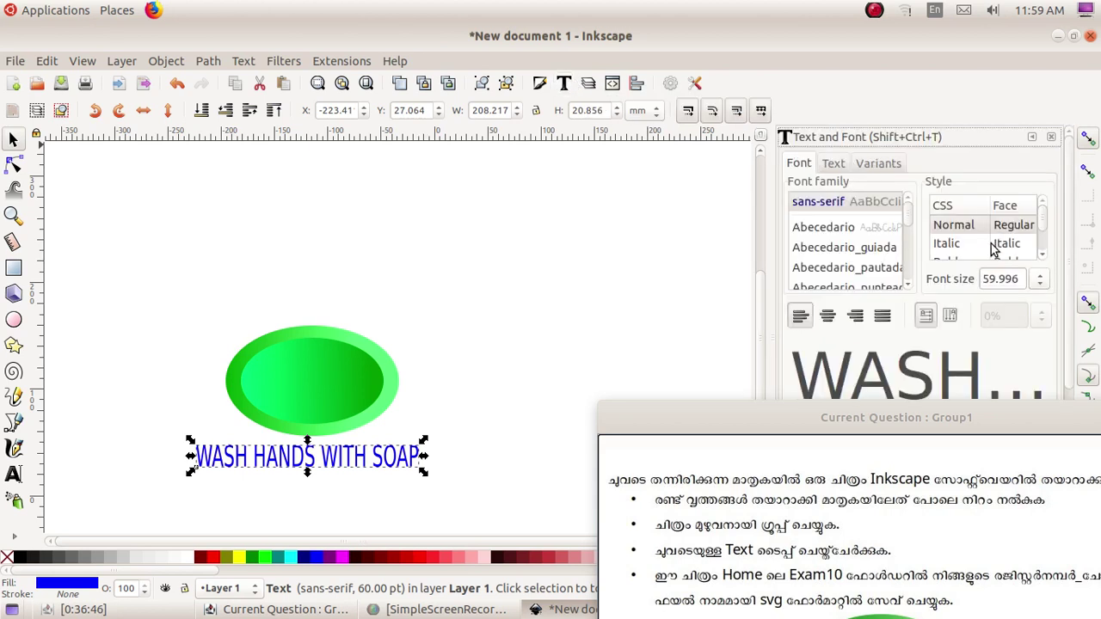
scroll(994, 248, "down", 1)
scroll(994, 250, "down", 1)
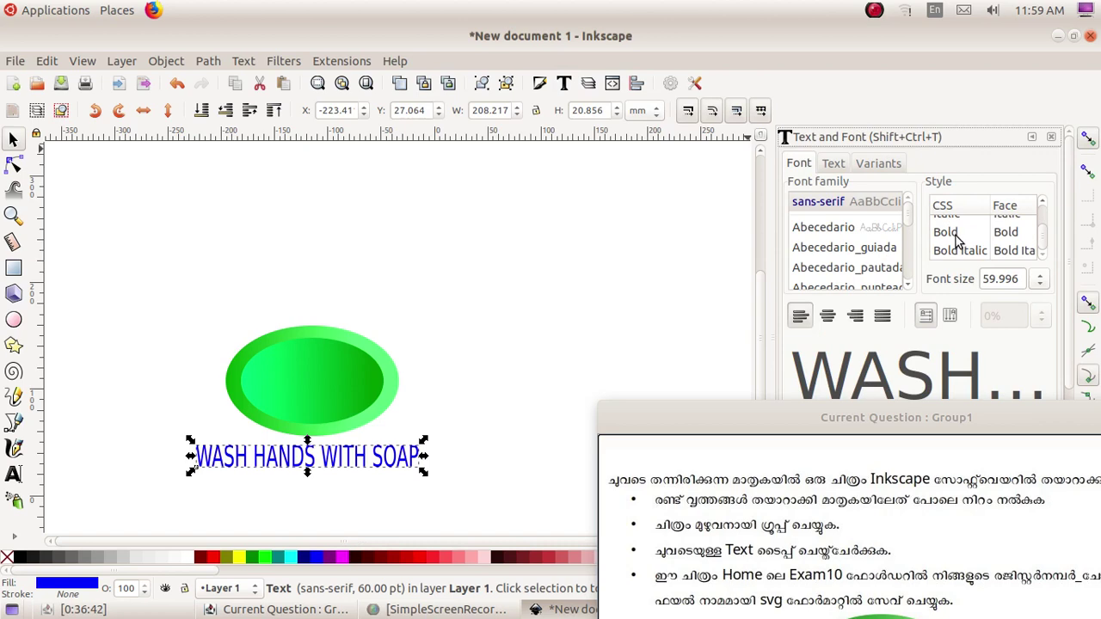
left_click(957, 236)
left_click_drag(975, 416, 999, 539)
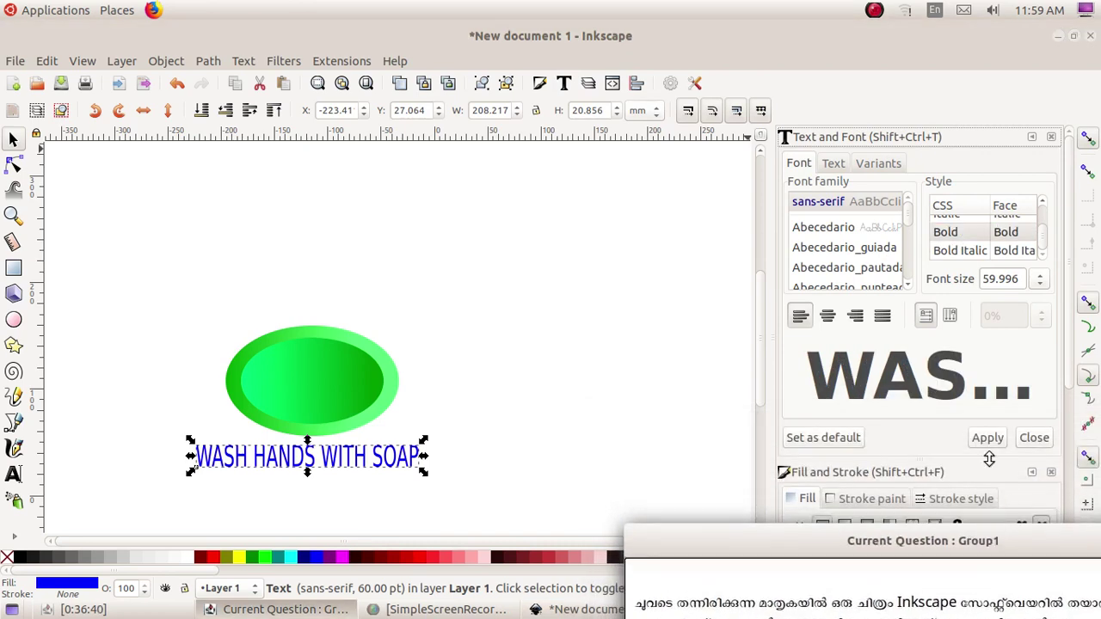
left_click(986, 437)
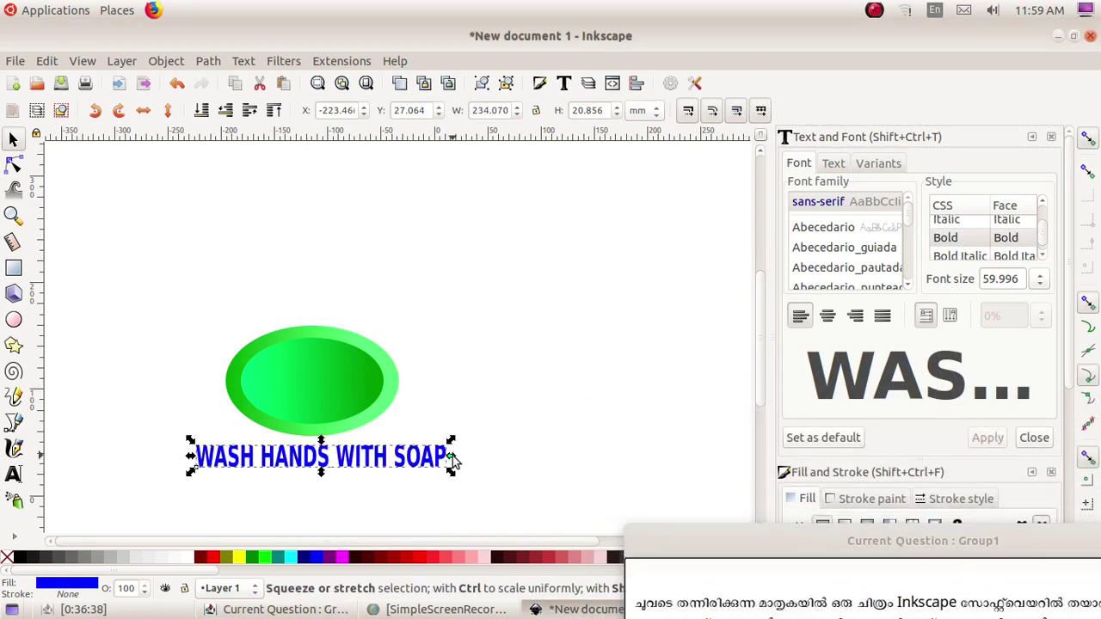
left_click_drag(453, 462, 459, 462)
left_click(457, 347)
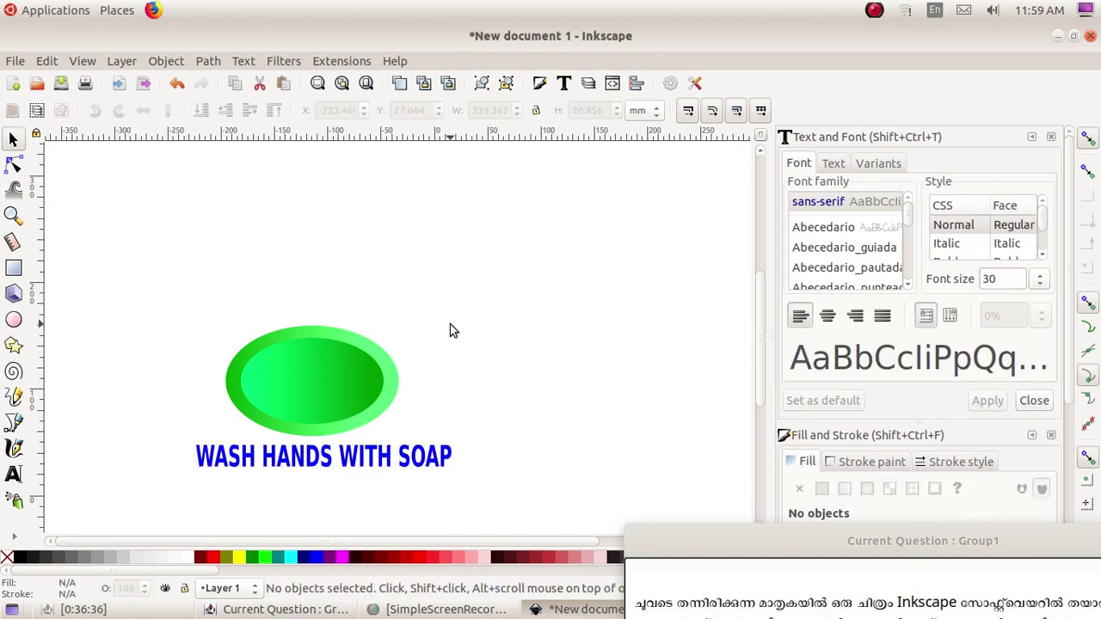
- Darken the inner ellipse's right gradient stop to 007200ff and shift its start handle inward
mouse_move(708, 544)
left_mouse_down()
mouse_move(738, 165)
mouse_move(683, 74)
left_mouse_up()
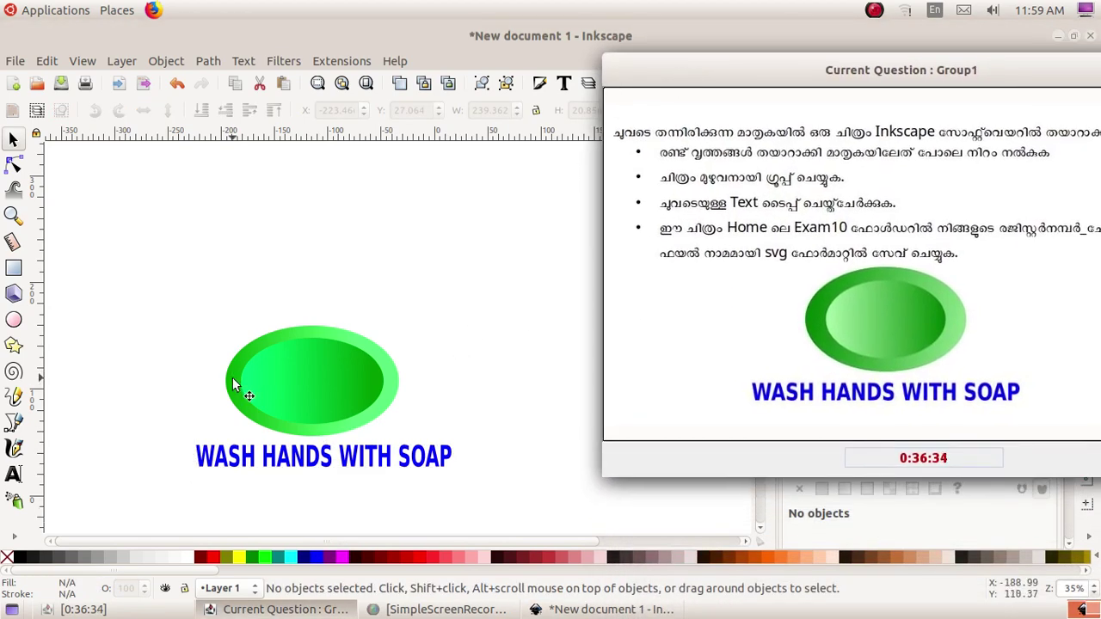
left_click(297, 384)
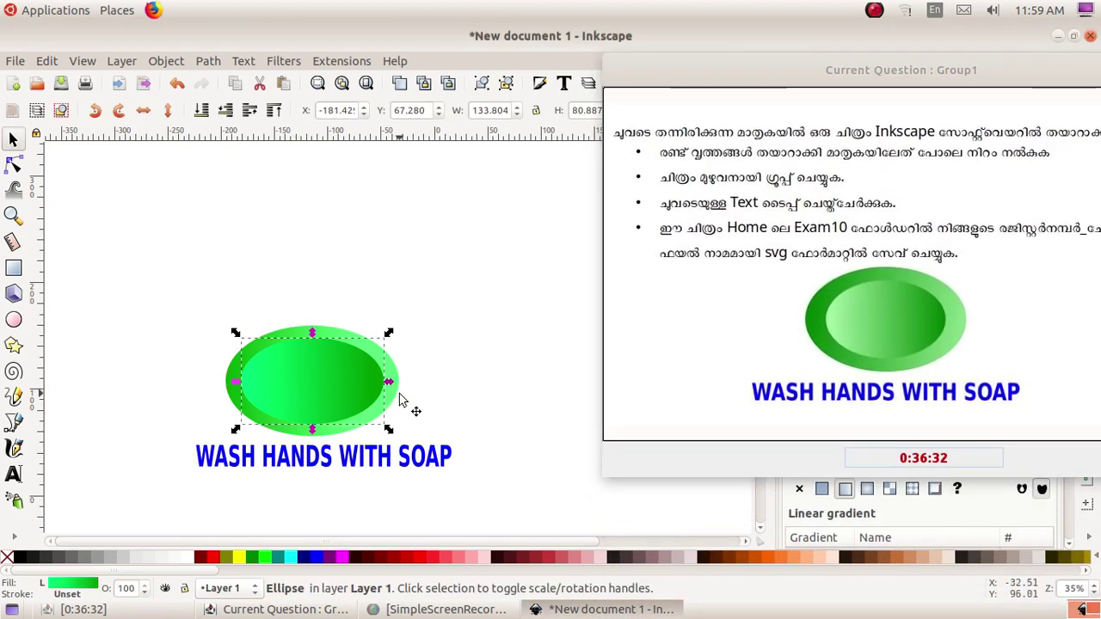
left_click(14, 537)
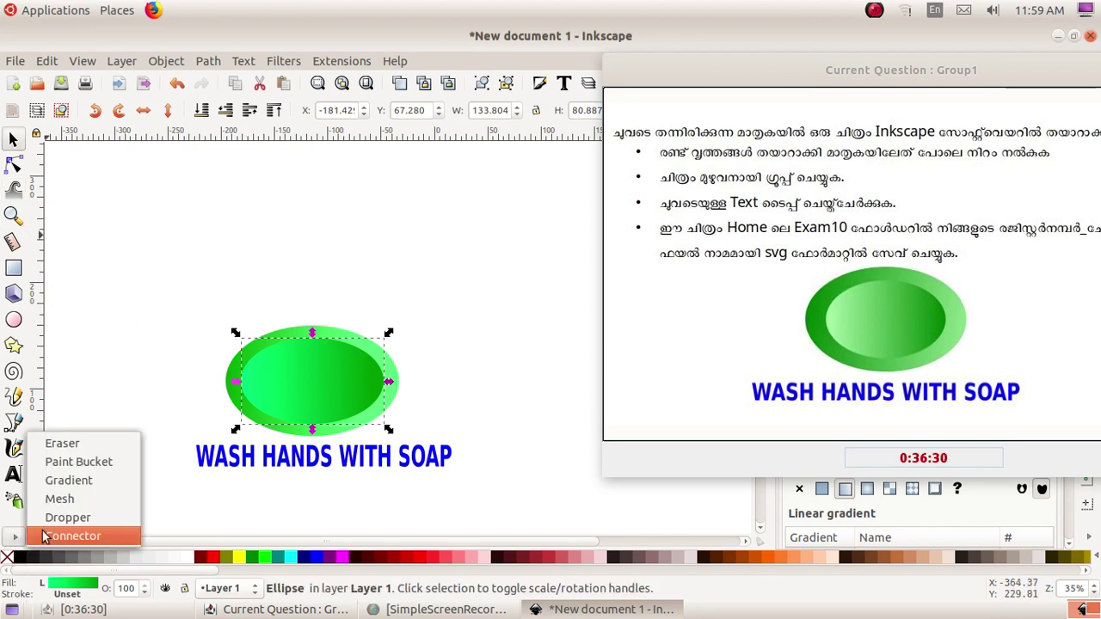
left_click(47, 479)
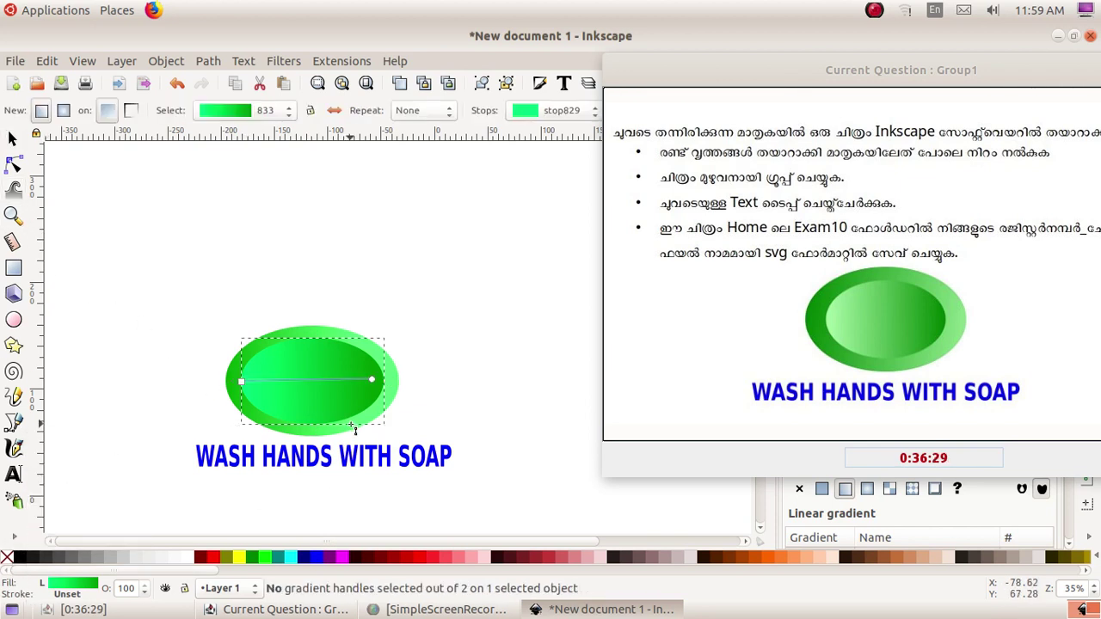
left_click(375, 381)
left_click_drag(960, 104, 881, 618)
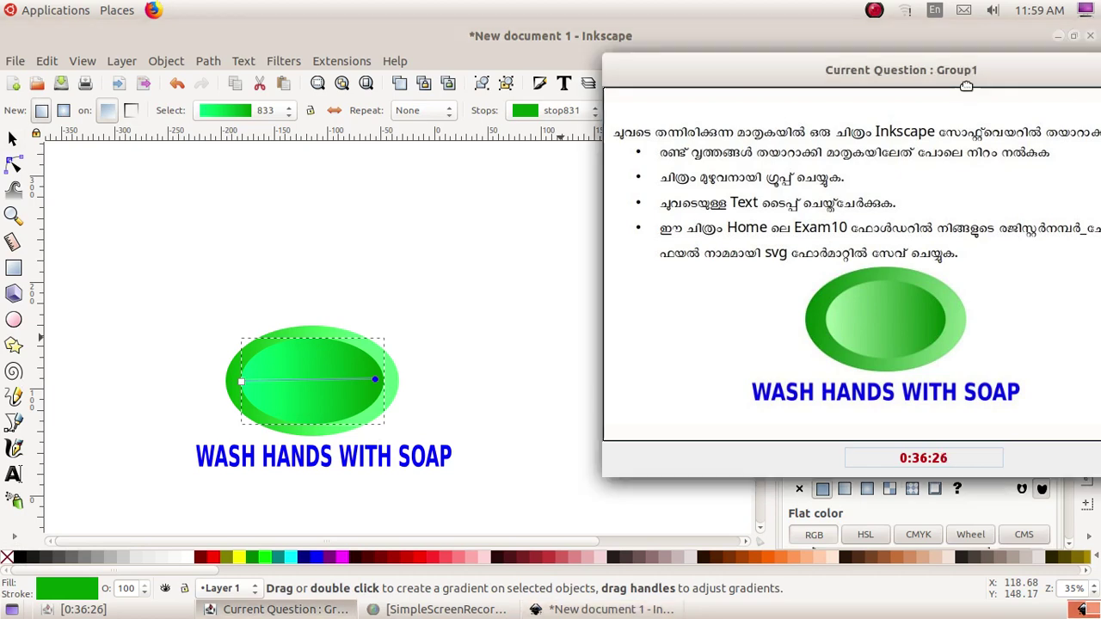
left_click(1051, 137)
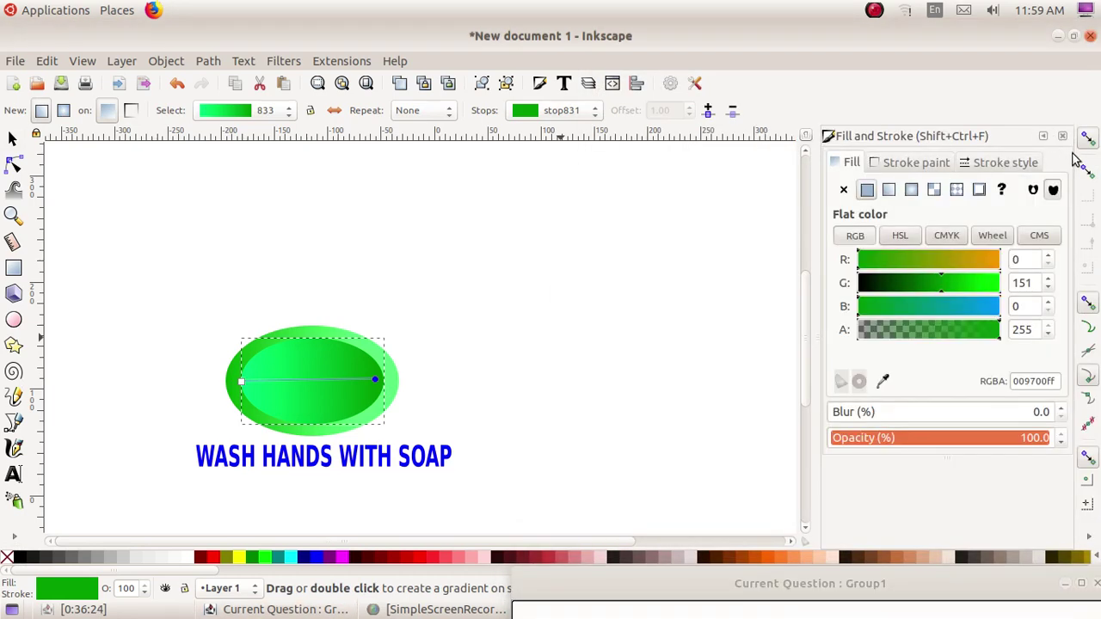
left_click_drag(943, 285, 921, 286)
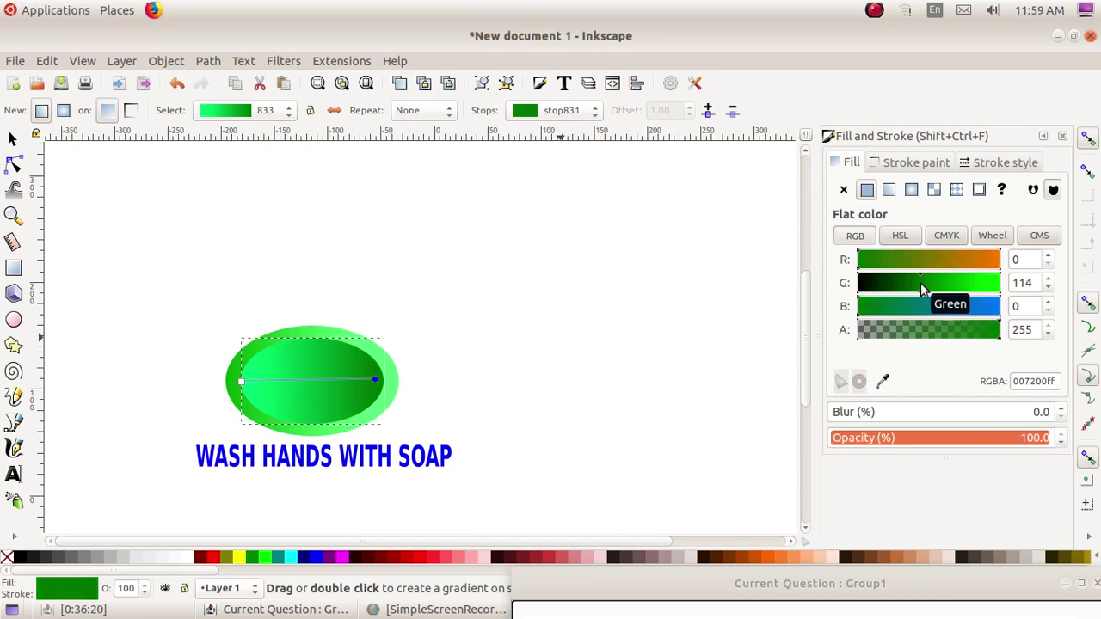
left_click_drag(237, 382, 261, 383)
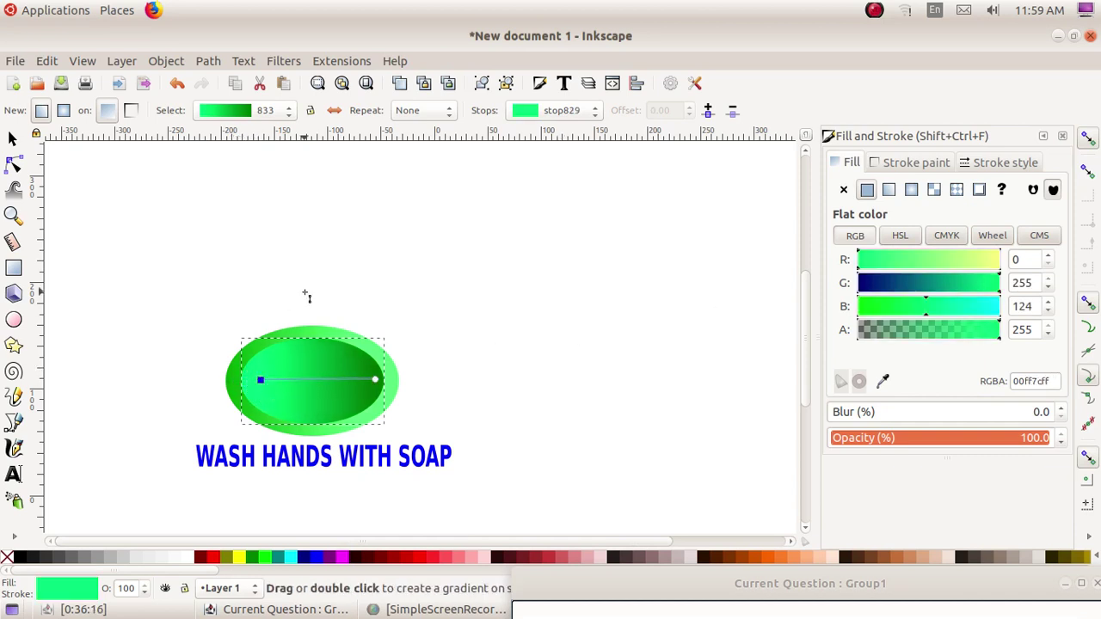
key("Escape")
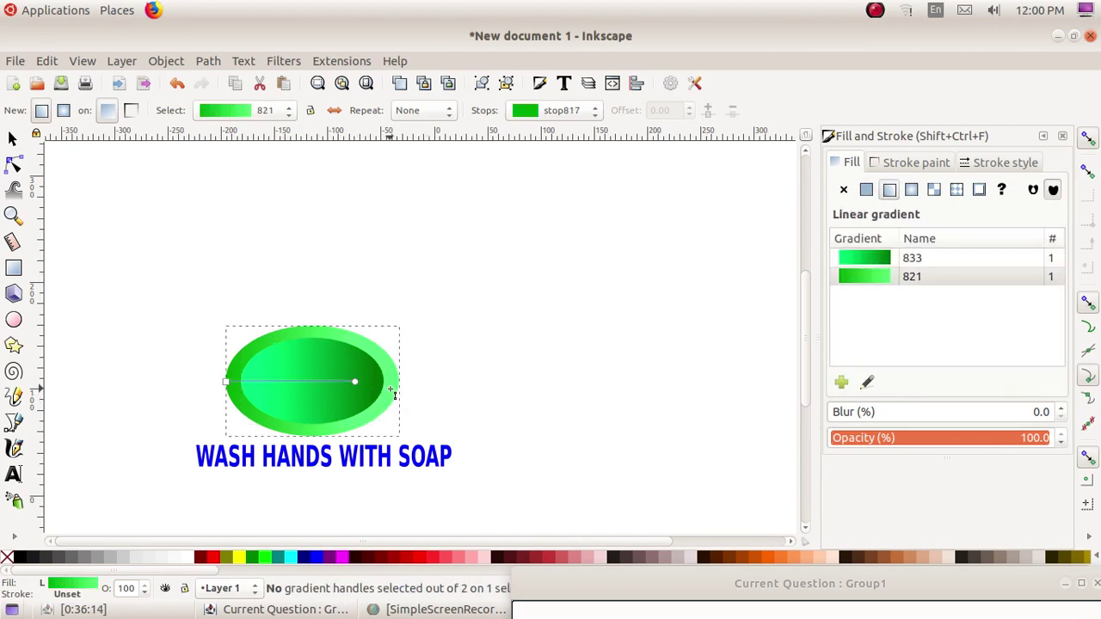
key("Escape")
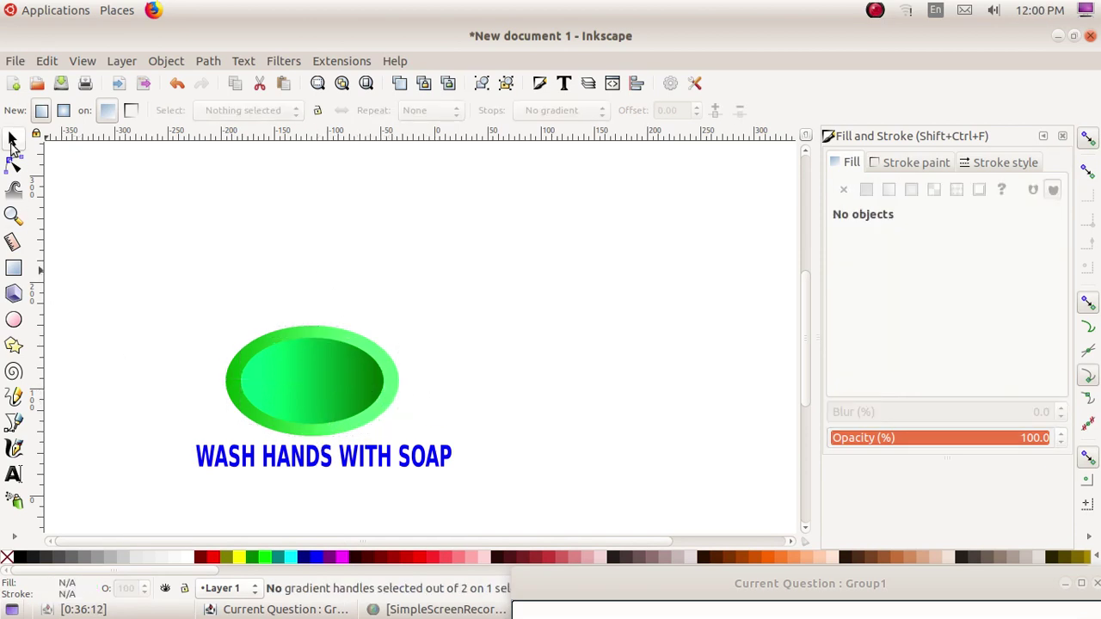
- Darken the outer ellipse's left gradient stop to 009700ff and drag its end past the right edge
left_click(12, 138)
left_click(383, 413)
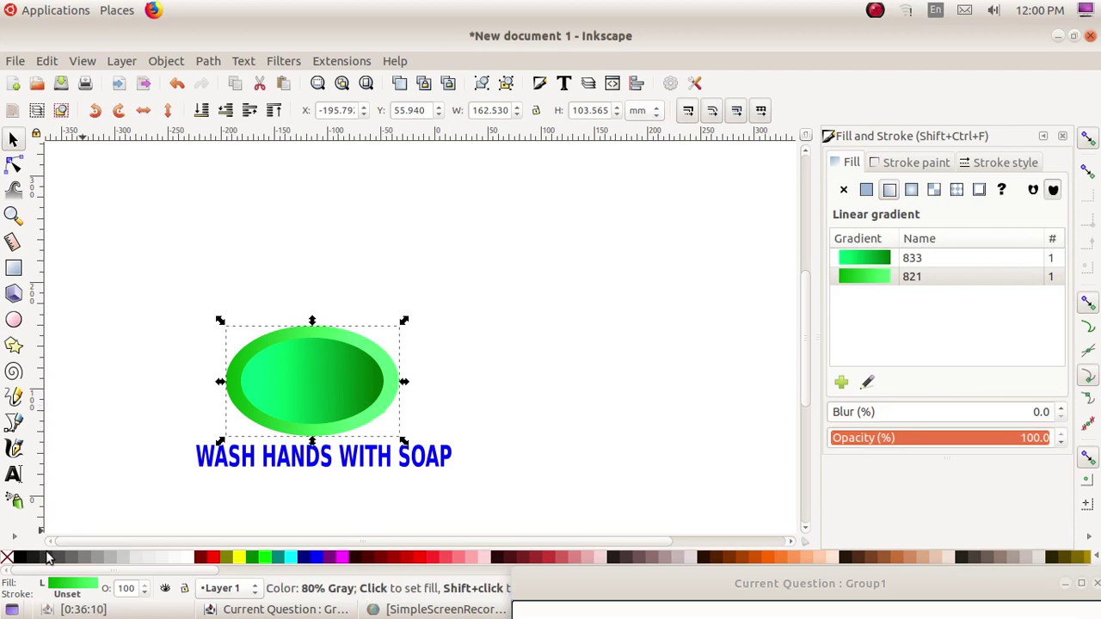
left_click(15, 536)
left_click(77, 480)
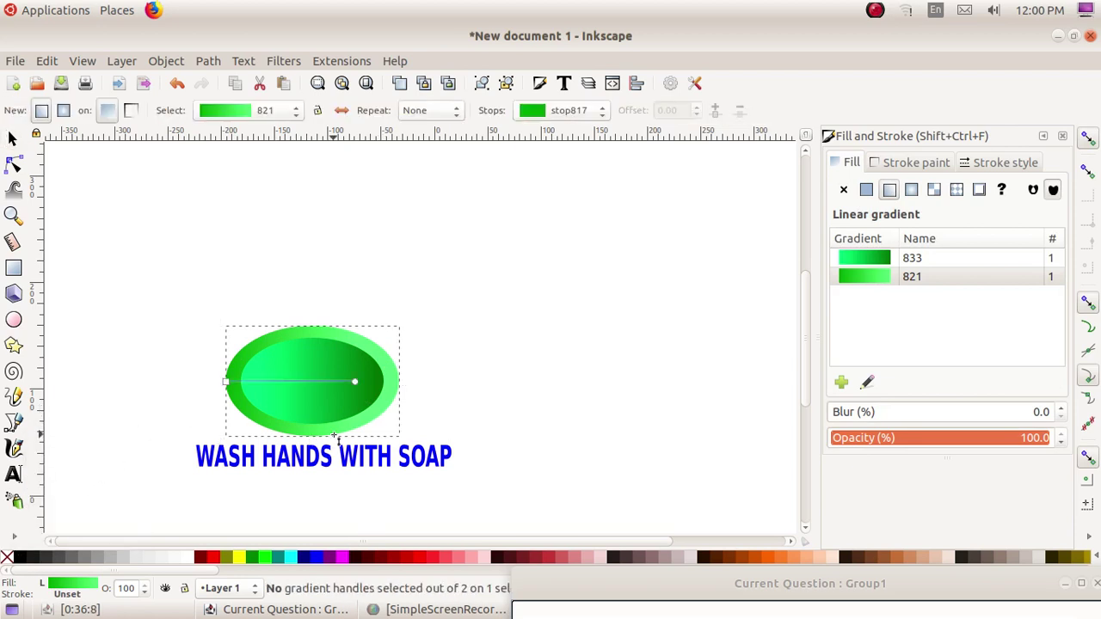
left_click(229, 381)
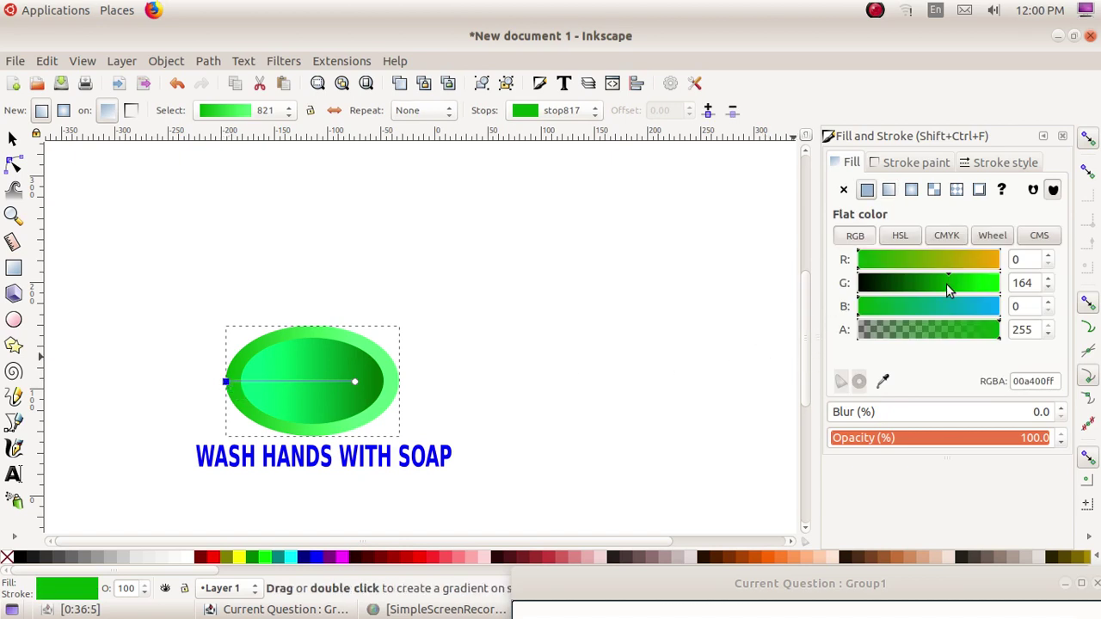
left_click_drag(946, 277, 942, 278)
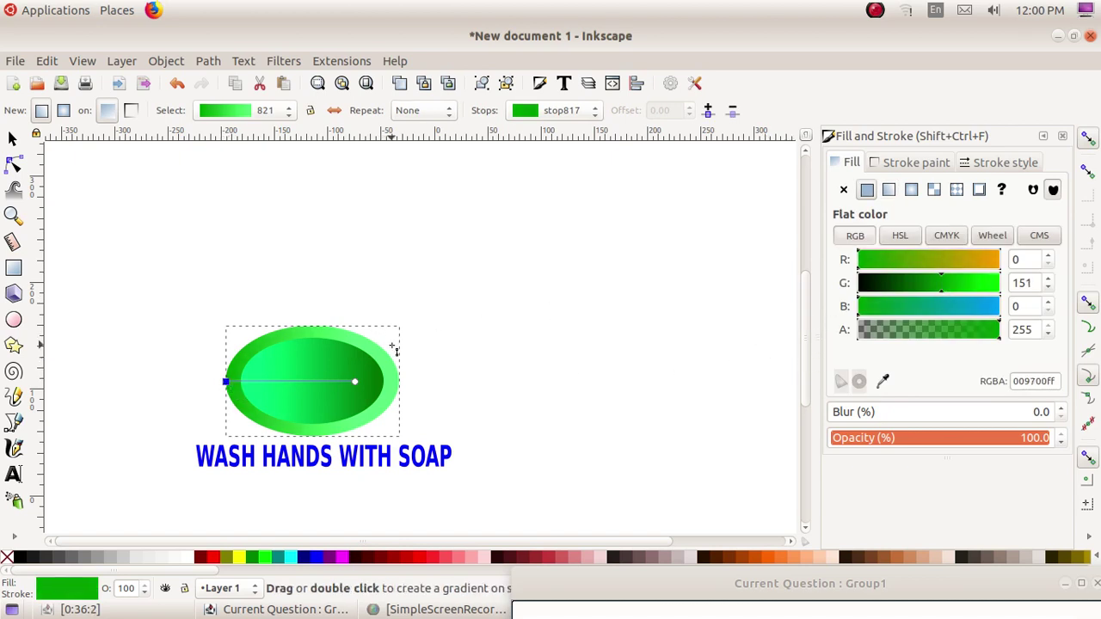
left_click_drag(354, 381, 417, 383)
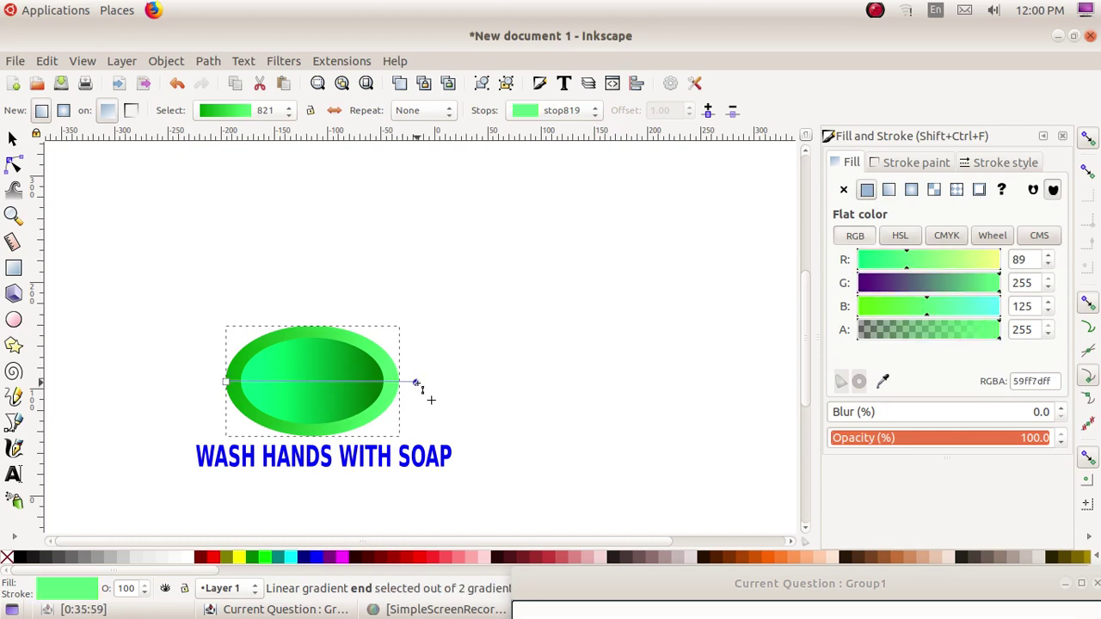
left_click(484, 381)
left_click(530, 370)
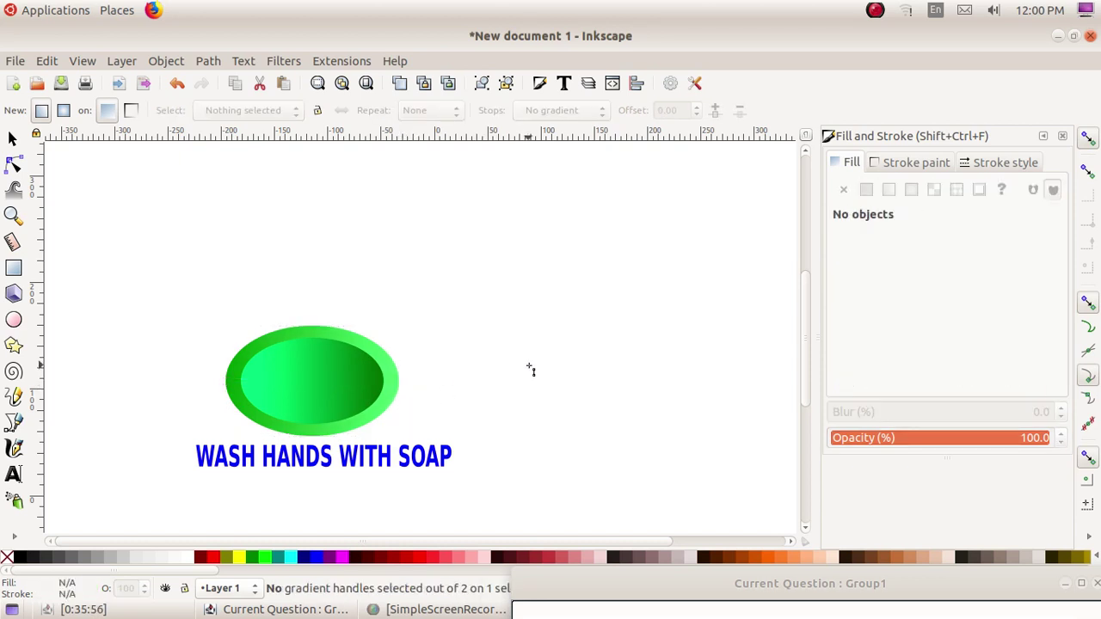
- After checking the task question, bring up the Save As dialog from the File menu
left_click(16, 64)
left_click(722, 584)
left_click_drag(722, 578, 745, 243)
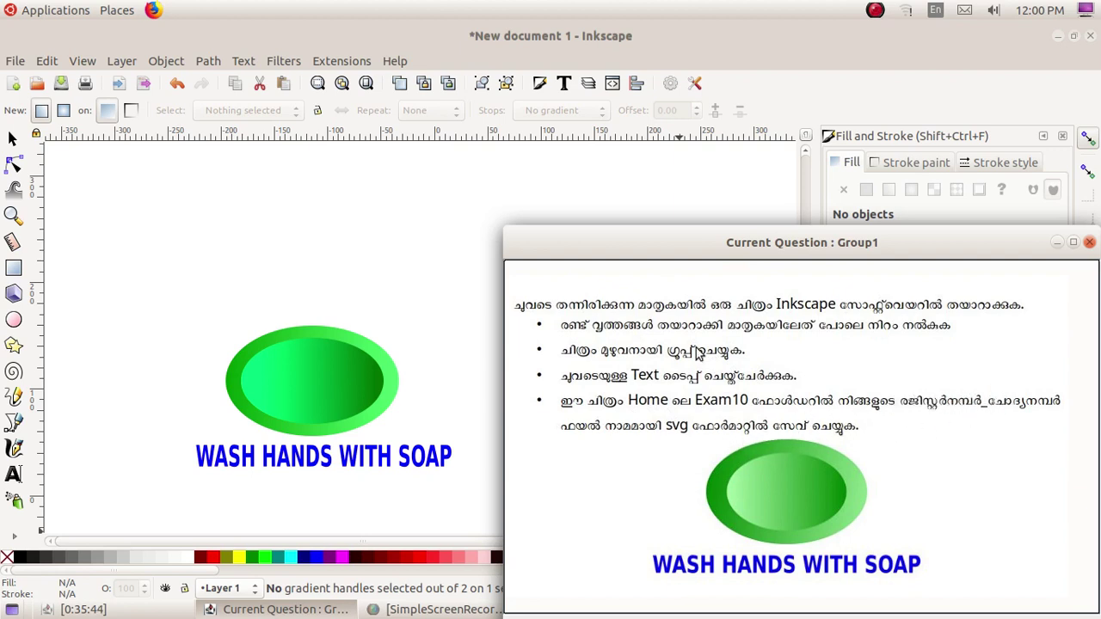
left_click(15, 61)
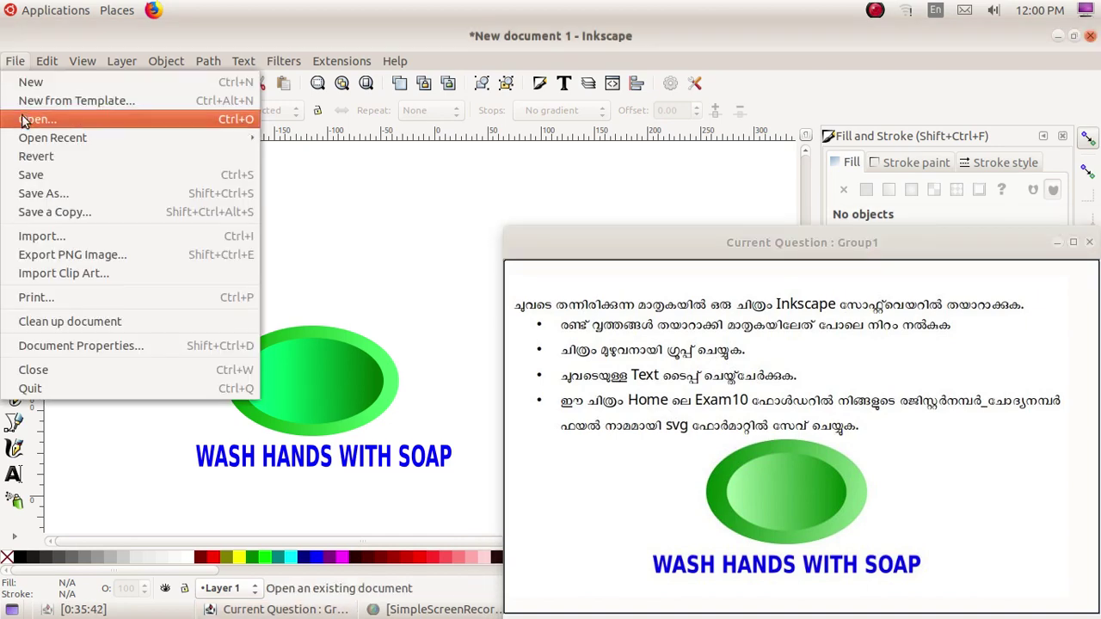
left_click(61, 197)
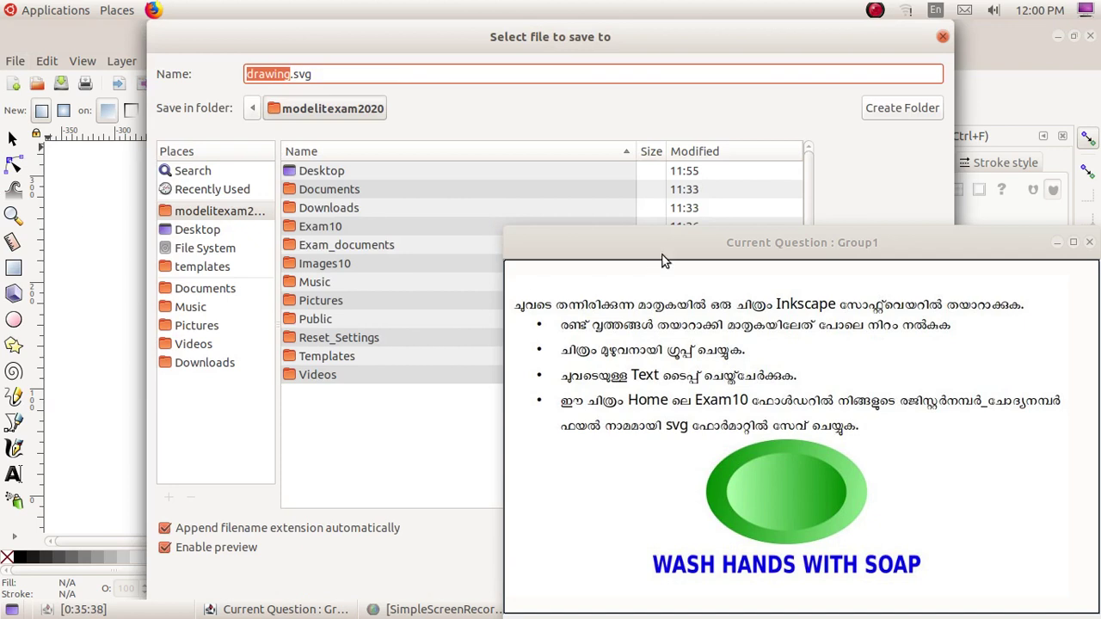
- Set the save location to the Exam10 folder in the home directory
left_click_drag(663, 254, 663, 555)
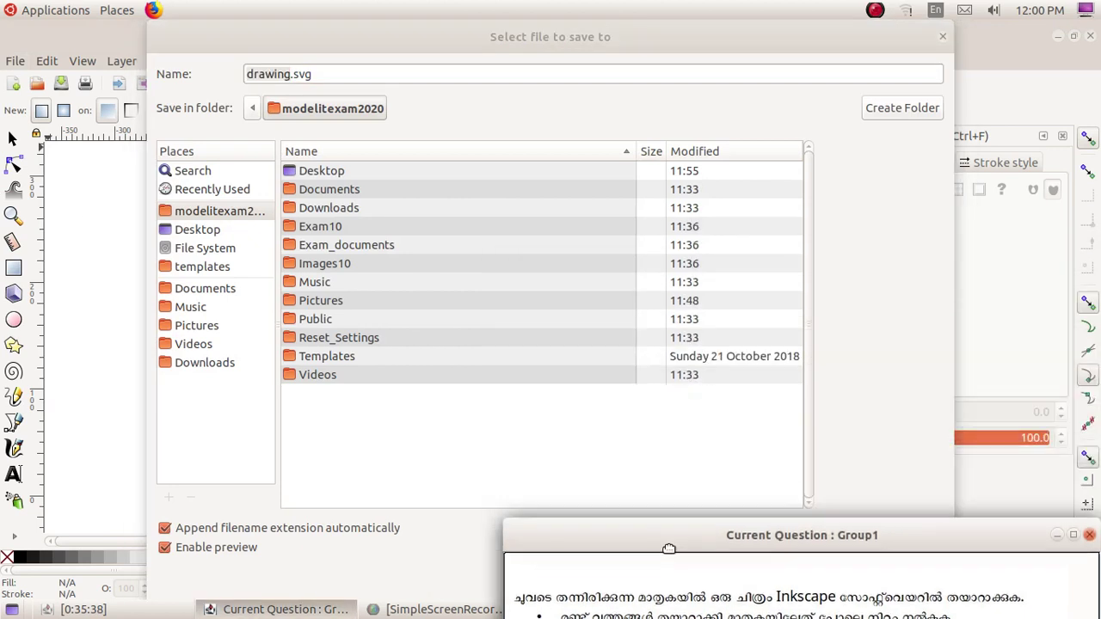
left_click(195, 213)
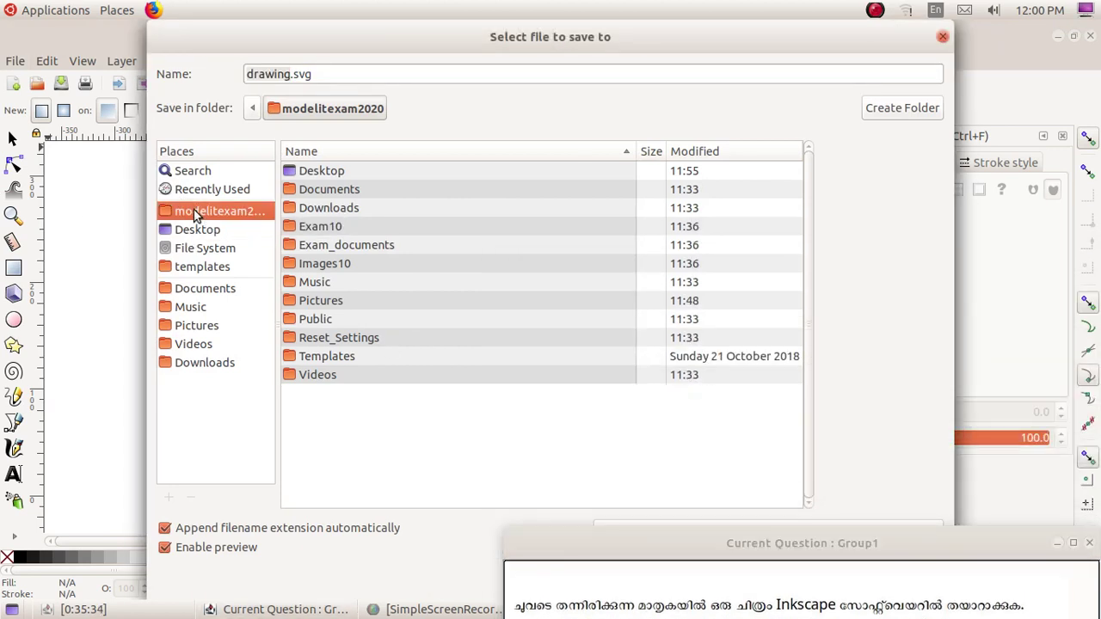
double_click(335, 227)
- Name the file as registration number plus question 1 and save as Inkscape SVG
left_click(288, 75)
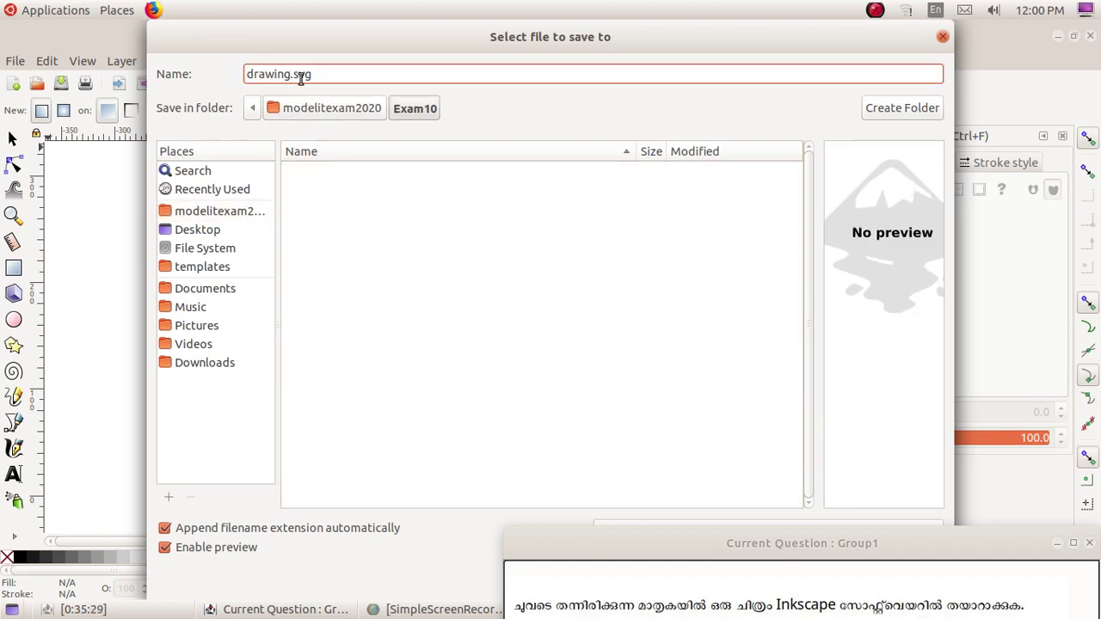
key("BackSpace")
key("BackSpace")
key("BackSpace")
key("BackSpace")
type("10")
type("A")
key("BackSpace")
key("BackSpace")
key("BackSpace")
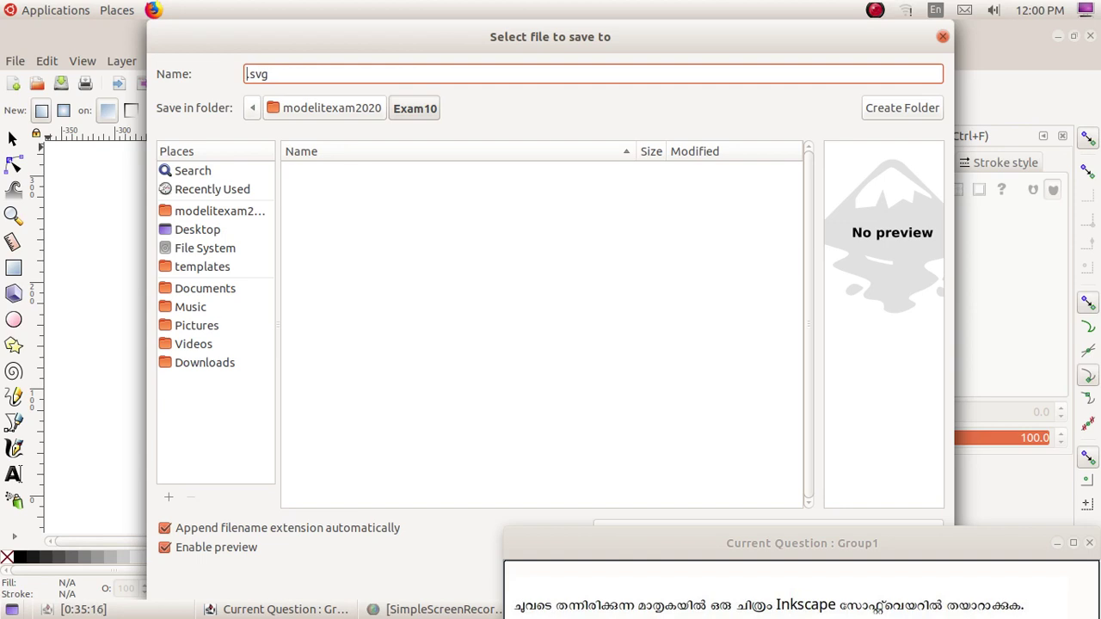
type("9901")
type("23")
type("_1")
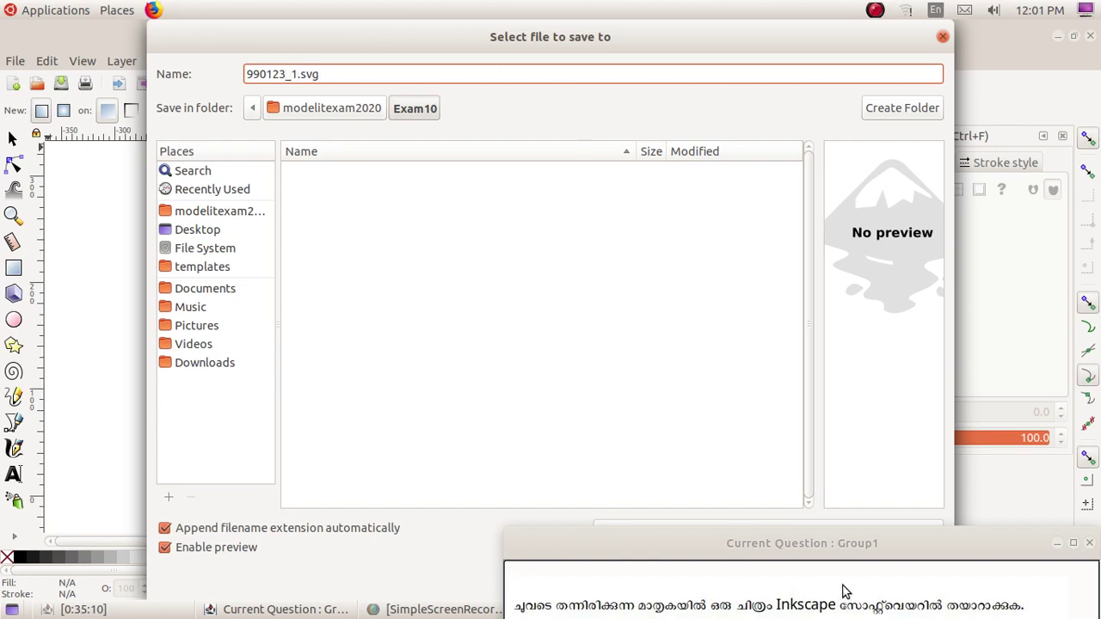
left_click_drag(860, 545, 879, 599)
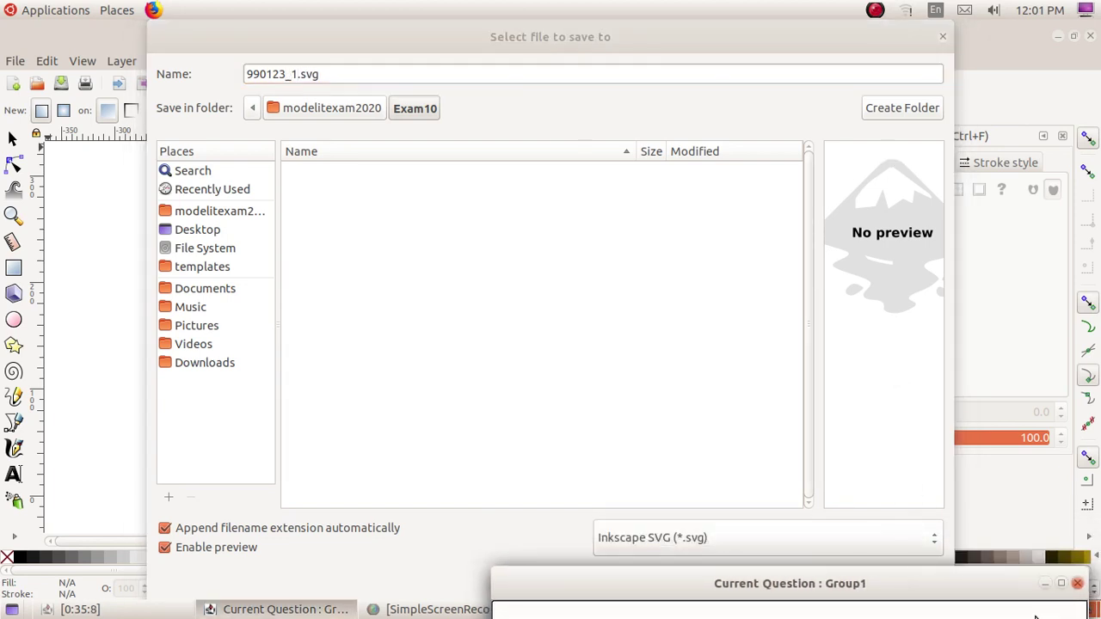
left_click(1077, 583)
left_click(939, 584)
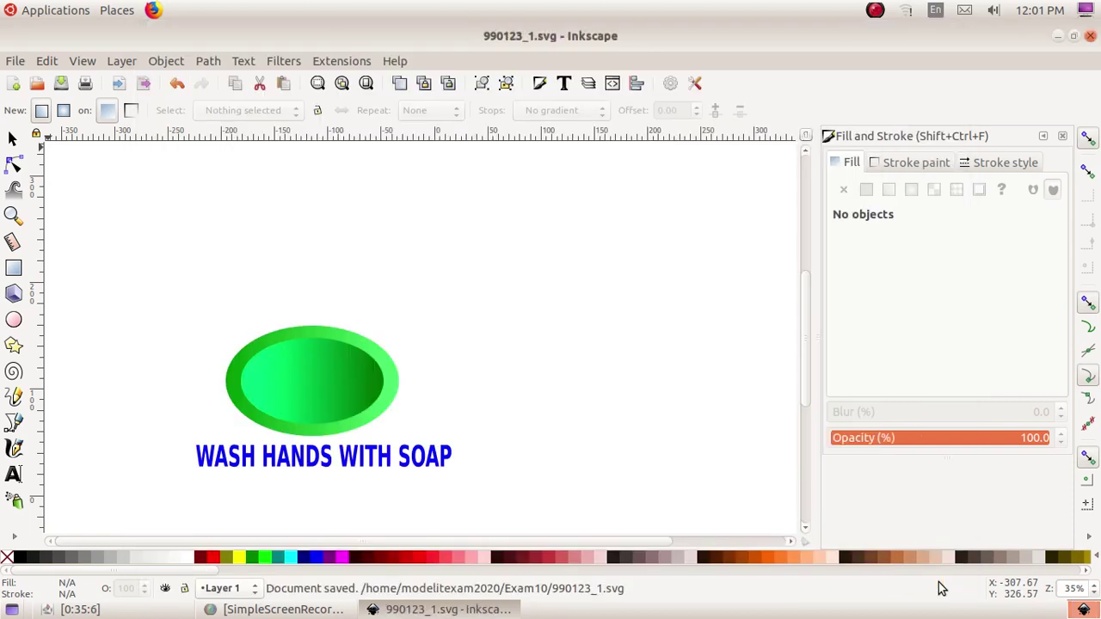
left_click(881, 11)
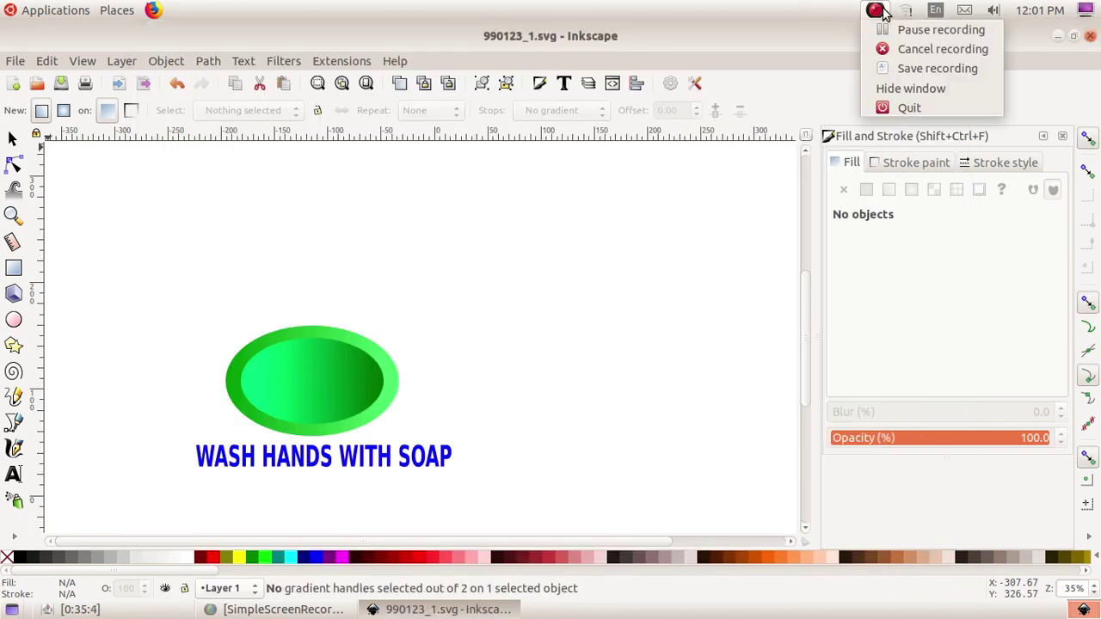